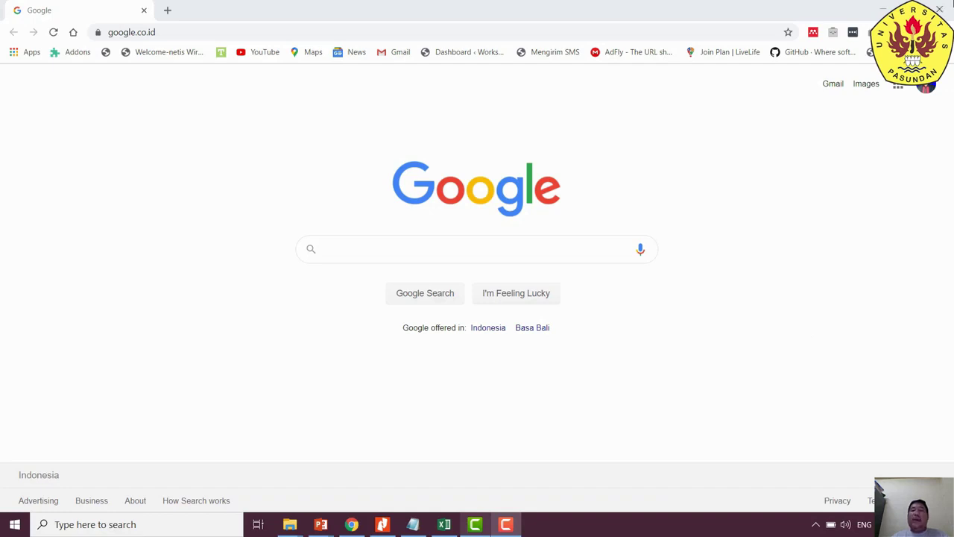
# Open a fresh Google Chrome window from the desktop and go to elearning.fkip.unpas.ac.id
pyautogui.click(946, 8)
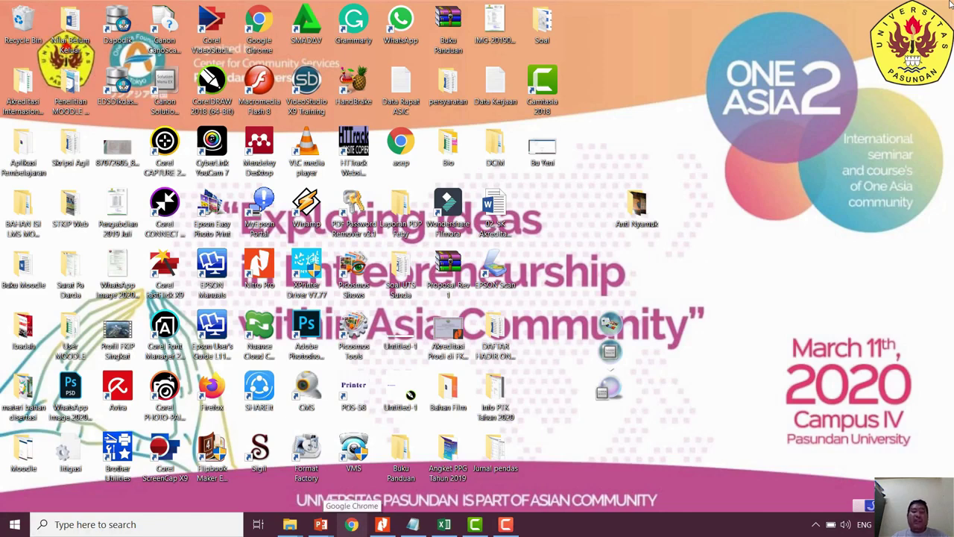
pyautogui.click(351, 524)
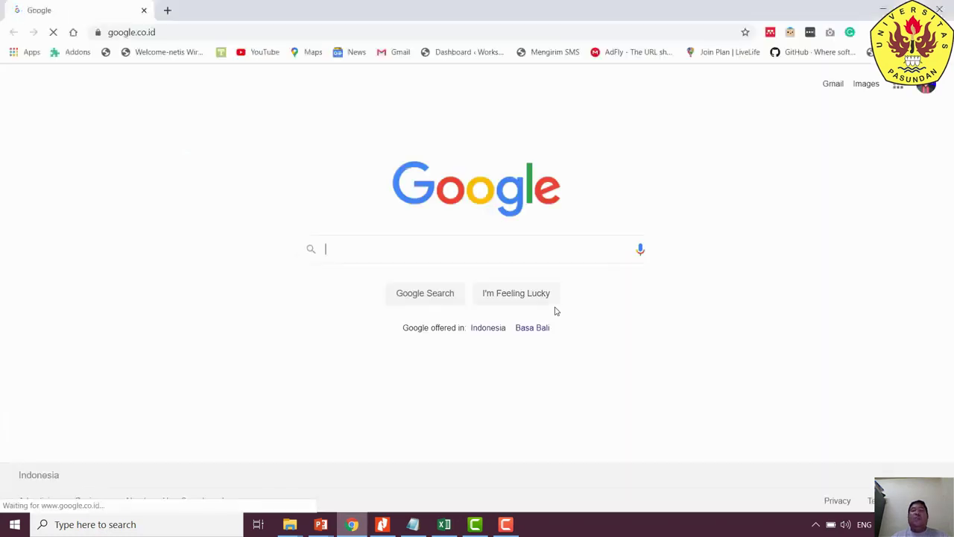
pyautogui.click(308, 34)
pyautogui.write('le')
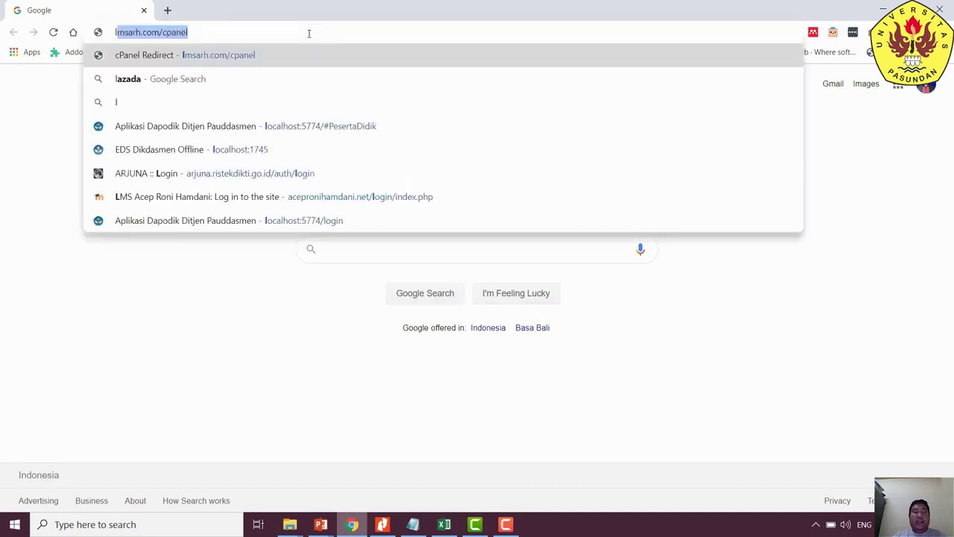
pyautogui.press('BackSpace')
pyautogui.press('BackSpace')
pyautogui.write('ele')
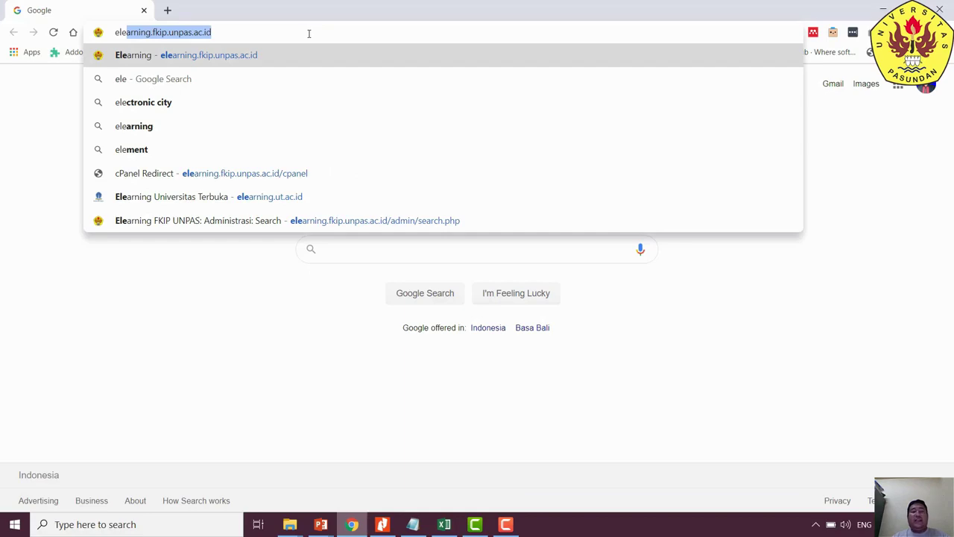
pyautogui.press('Return')
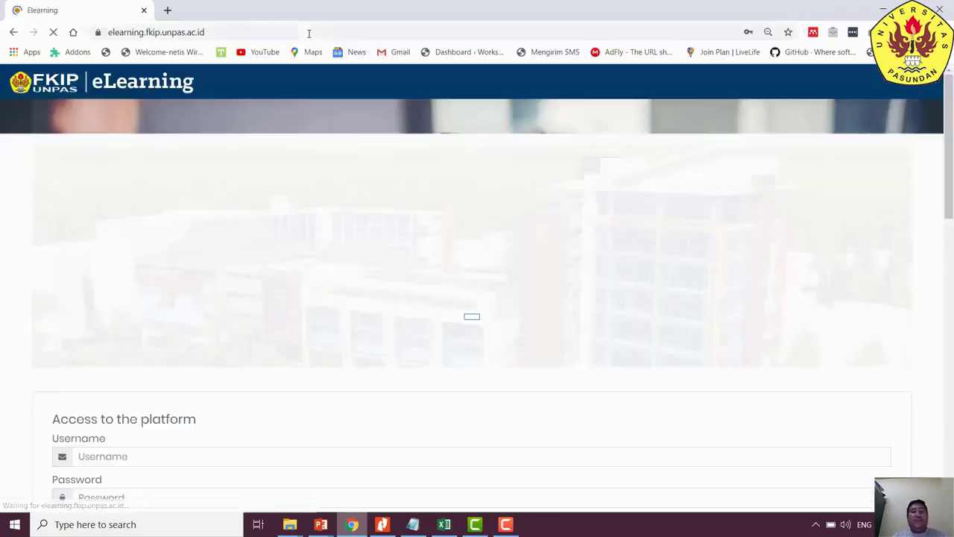
# Copy the student number (NPM) from the Notepad note into the Username field of the eLearning login form
pyautogui.scroll(-2, 469, 167)
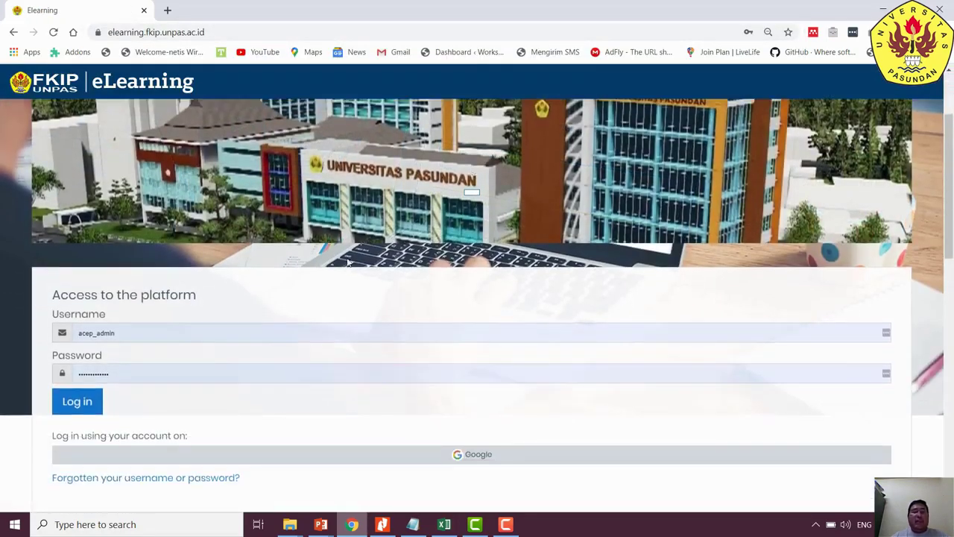
pyautogui.scroll(-2, 330, 270)
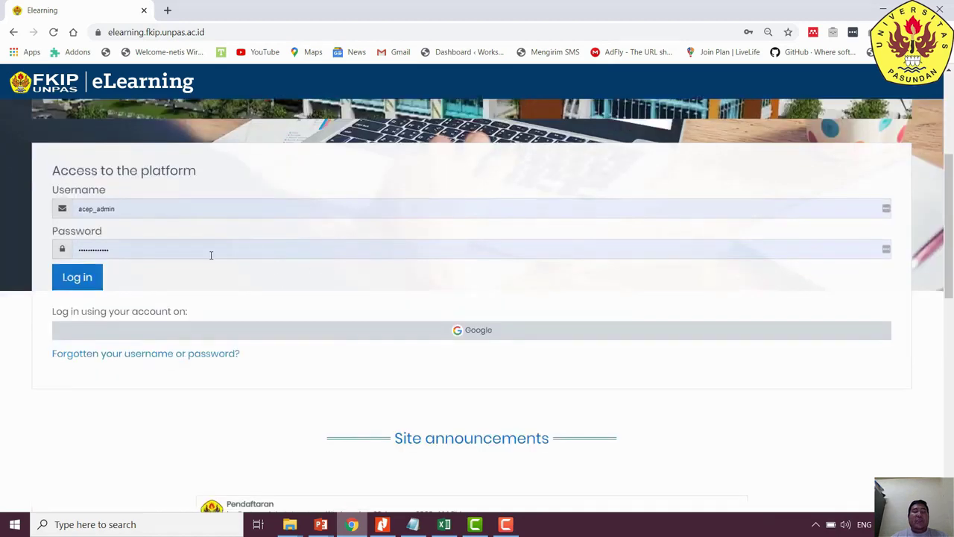
pyautogui.doubleClick(155, 209)
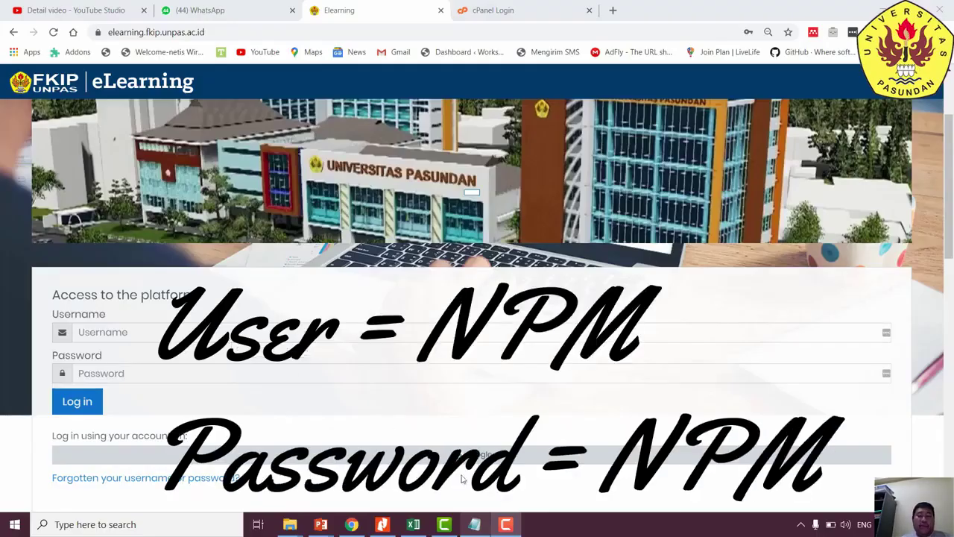
pyautogui.click(474, 524)
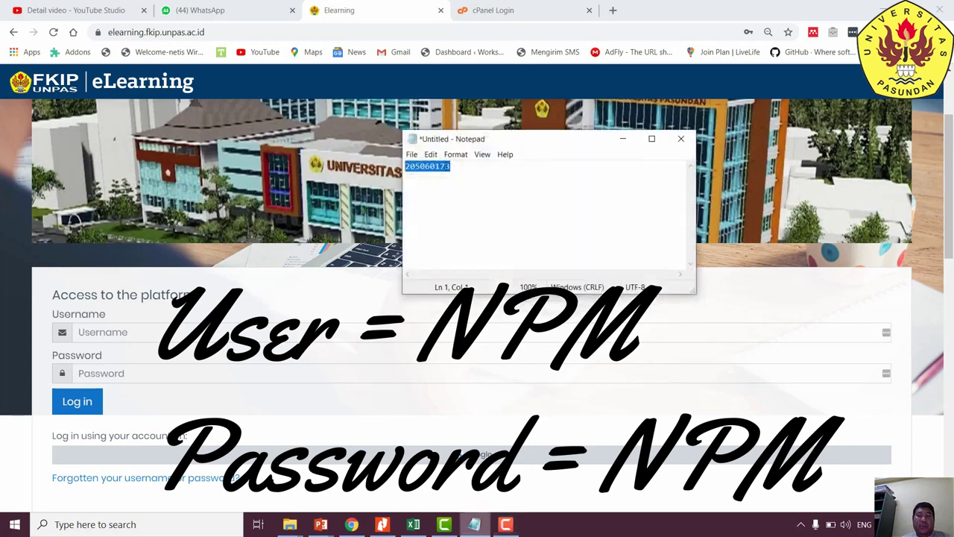
pyautogui.rightClick(437, 167)
pyautogui.click(485, 203)
pyautogui.click(141, 328)
pyautogui.hotkey('ctrl', 'v')
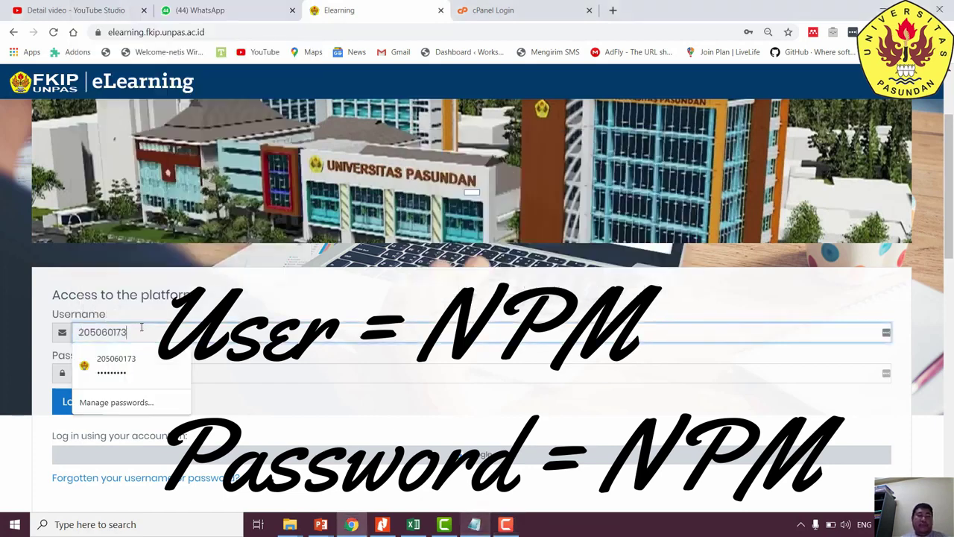
# Paste the account password into the Password field and log in to the platform
pyautogui.click(147, 373)
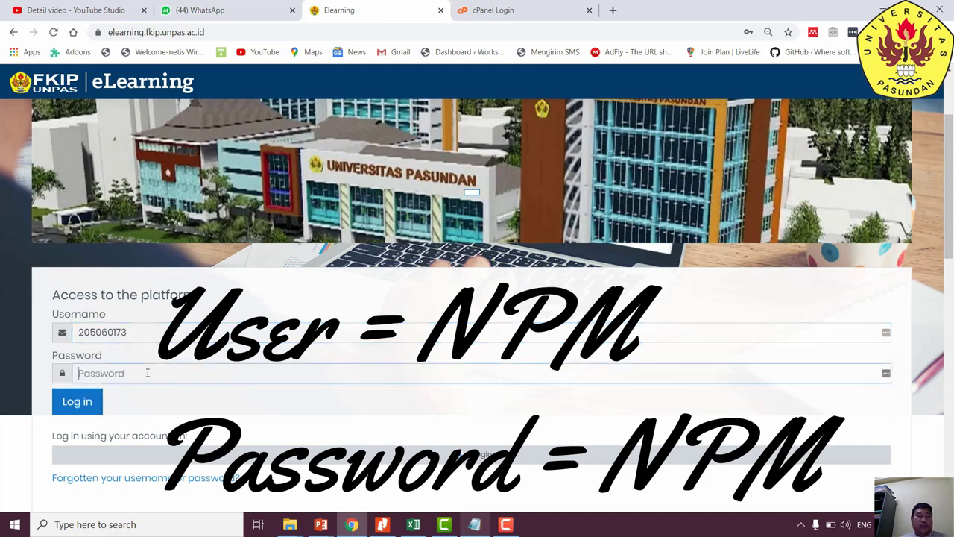
pyautogui.hotkey('ctrl', 'v')
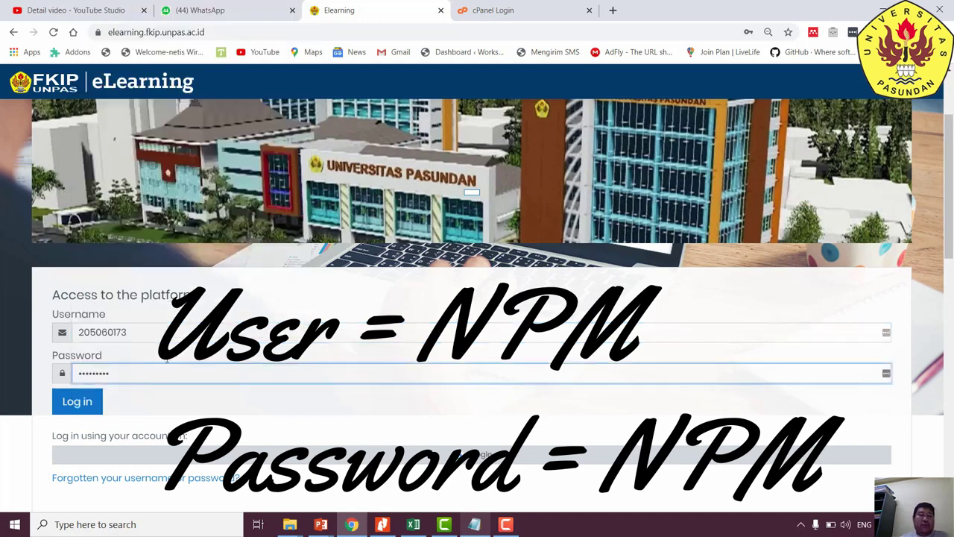
pyautogui.click(74, 404)
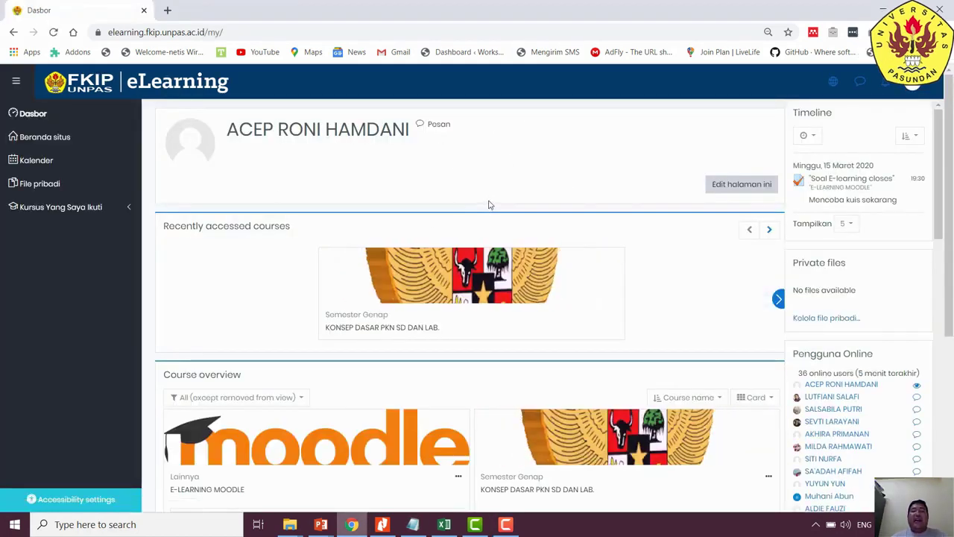
# Look through the course overview on the dashboard and open the E-LEARNING MOODLE course
pyautogui.scroll(-5, 489, 204)
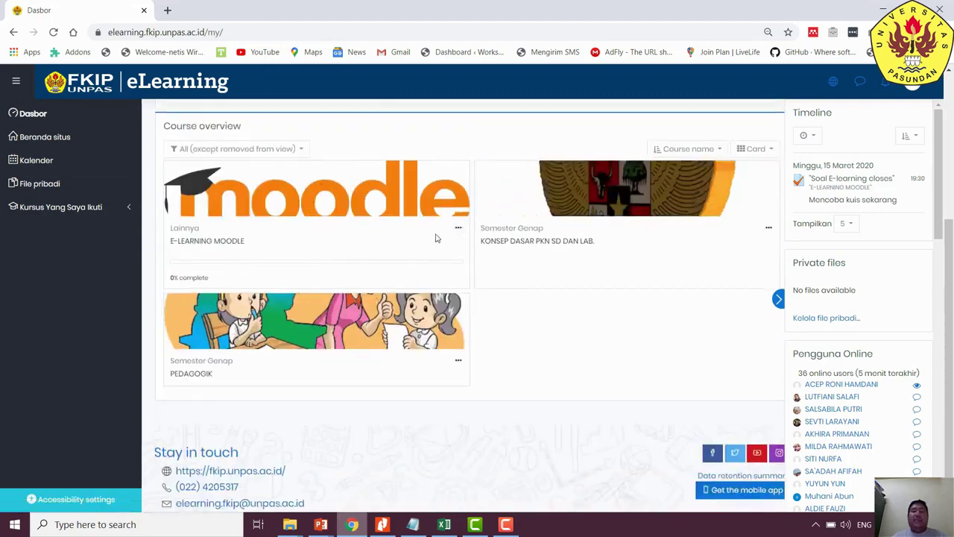
pyautogui.scroll(1, 395, 280)
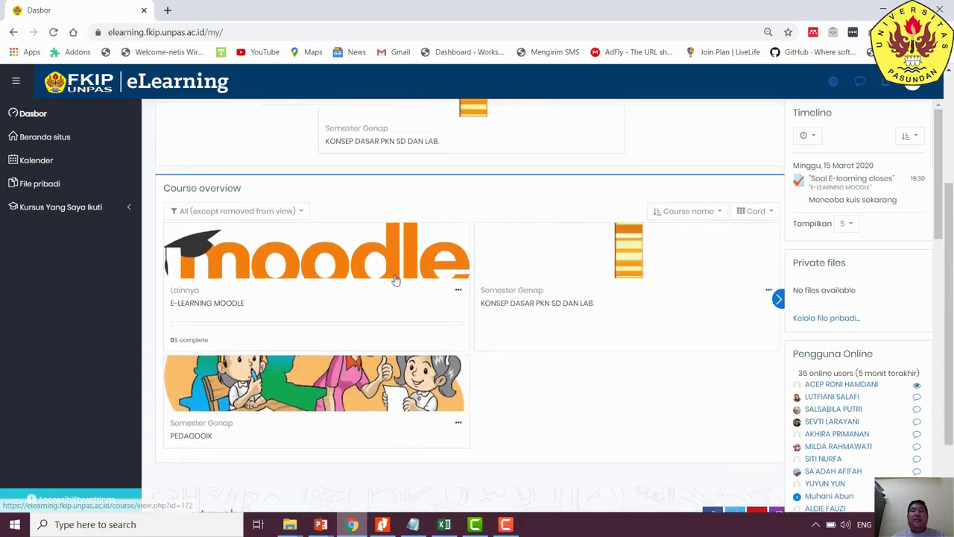
pyautogui.scroll(1, 395, 280)
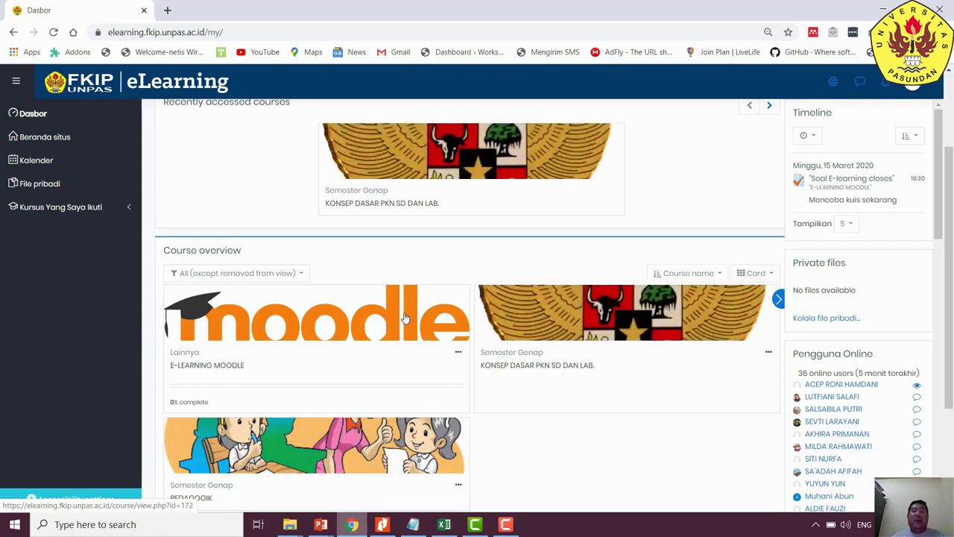
pyautogui.scroll(-1, 405, 318)
pyautogui.scroll(-1, 405, 318)
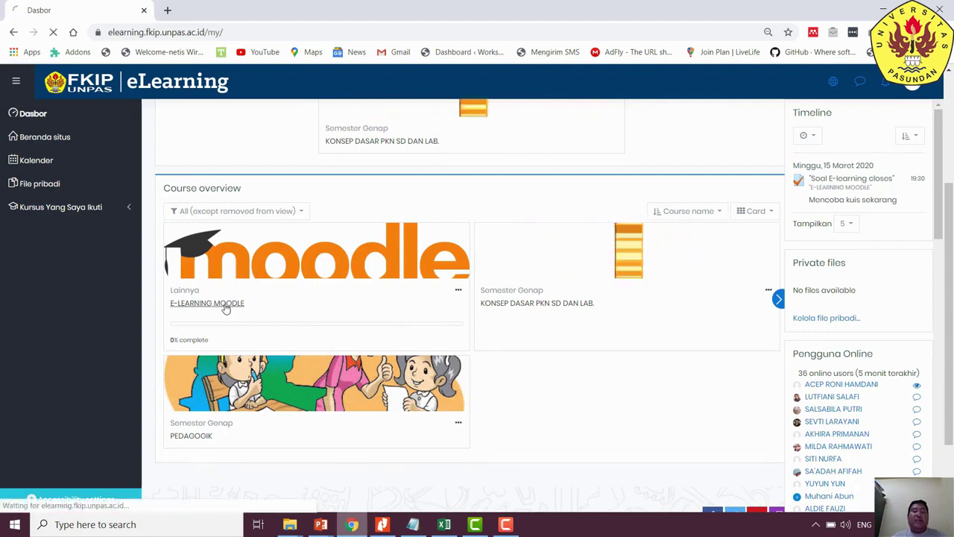
pyautogui.click(226, 307)
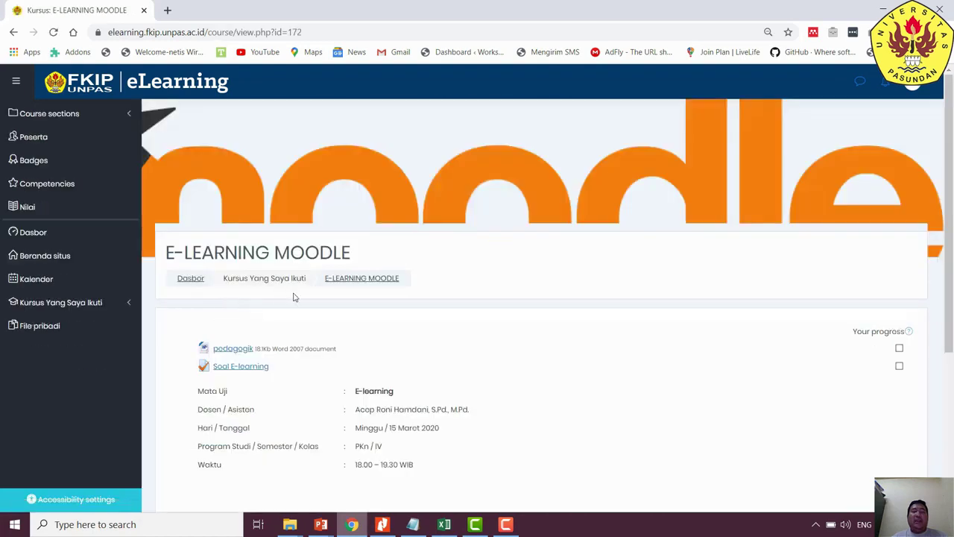
# Open the Soal E-learning quiz from the course page
pyautogui.scroll(-1, 375, 304)
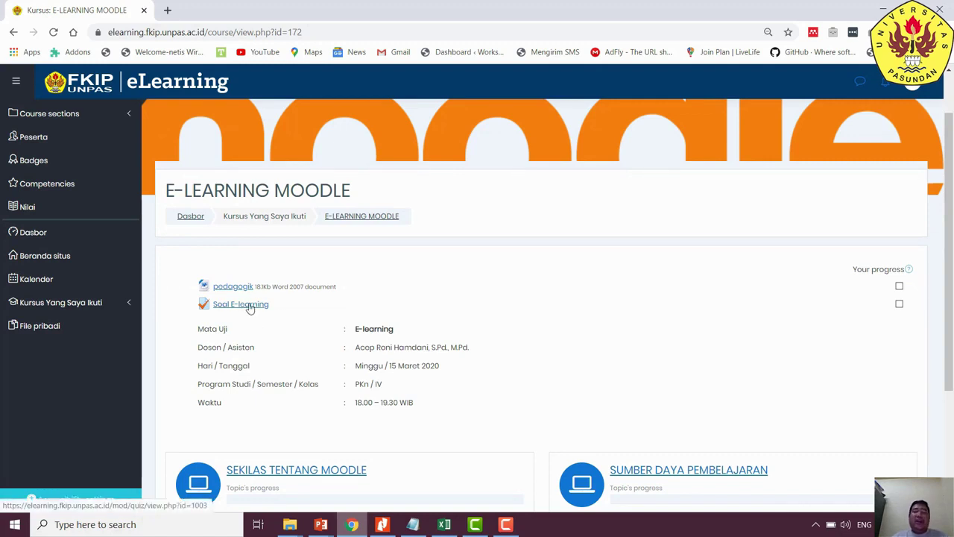
pyautogui.scroll(-1, 339, 291)
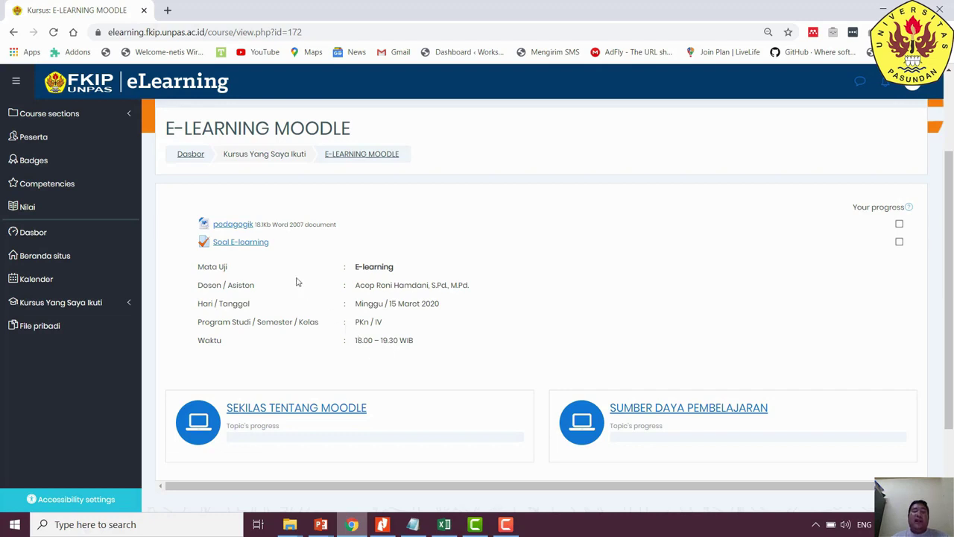
pyautogui.click(241, 244)
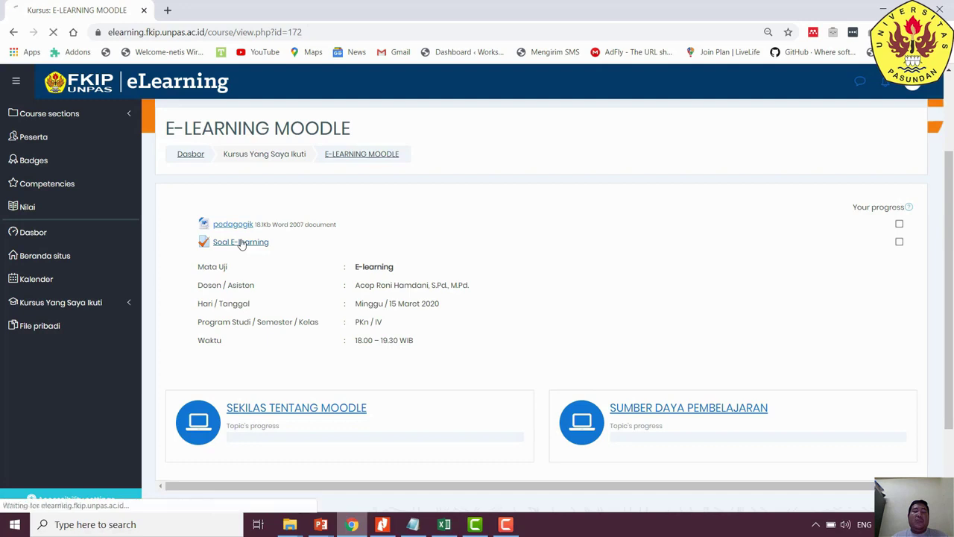
# Review the Soal E-learning quiz details and start the timed attempt, confirming the start
pyautogui.scroll(-1, 522, 161)
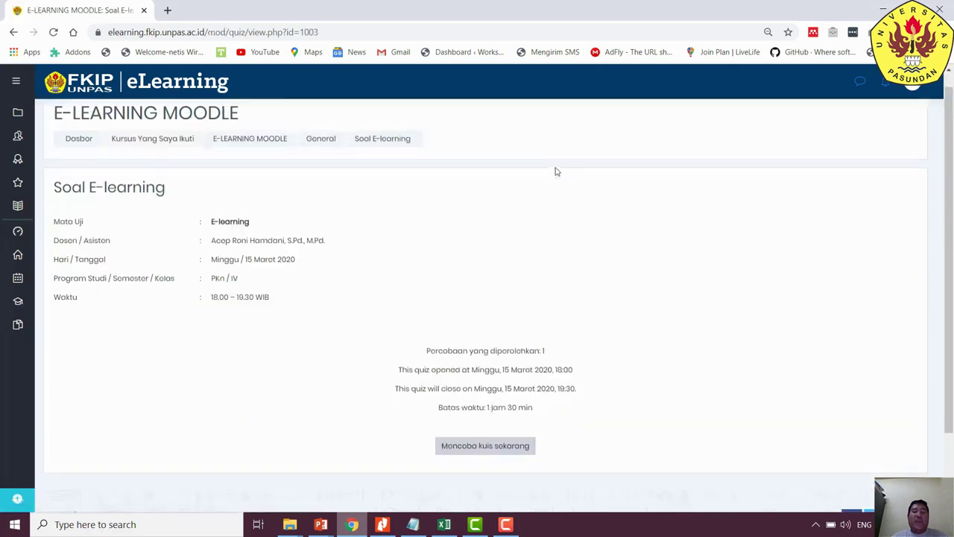
pyautogui.scroll(1, 473, 264)
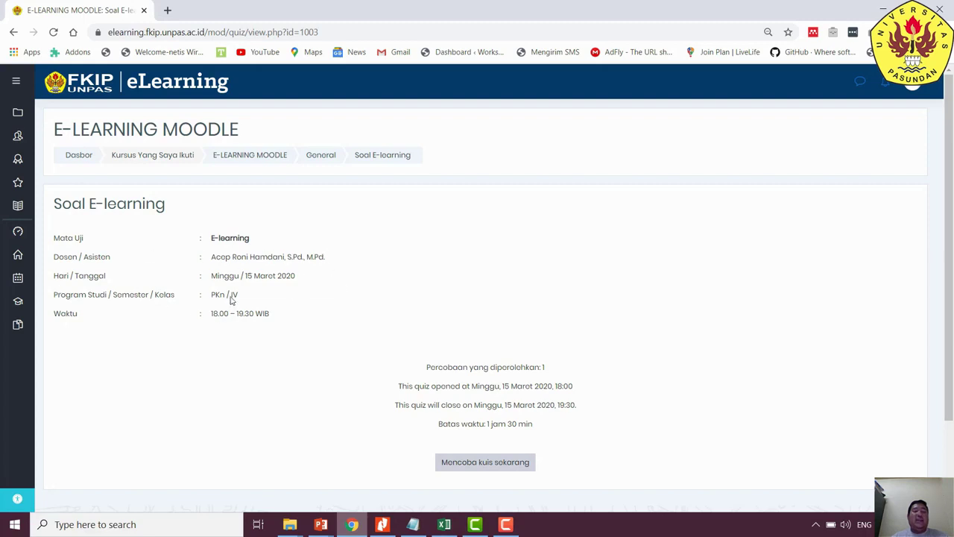
pyautogui.scroll(-1, 261, 310)
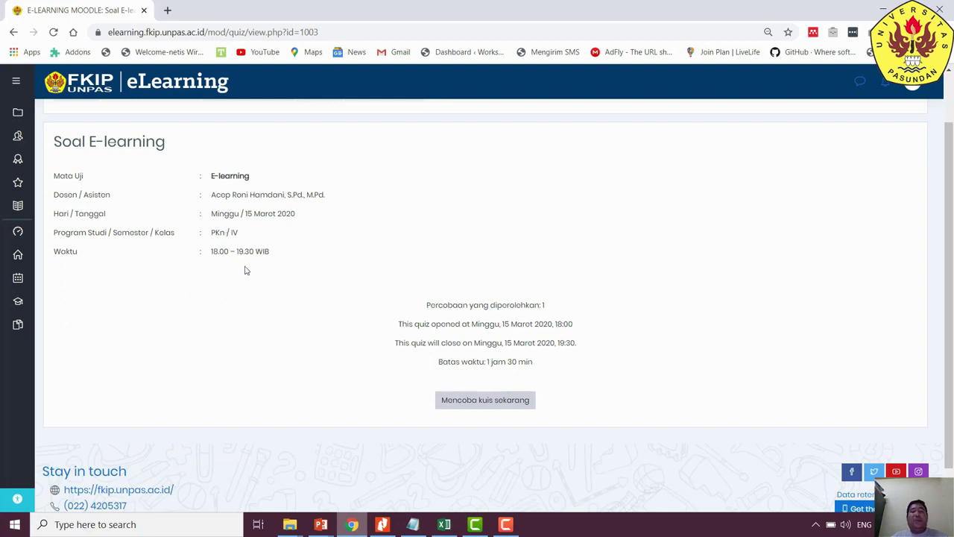
pyautogui.scroll(-1, 554, 243)
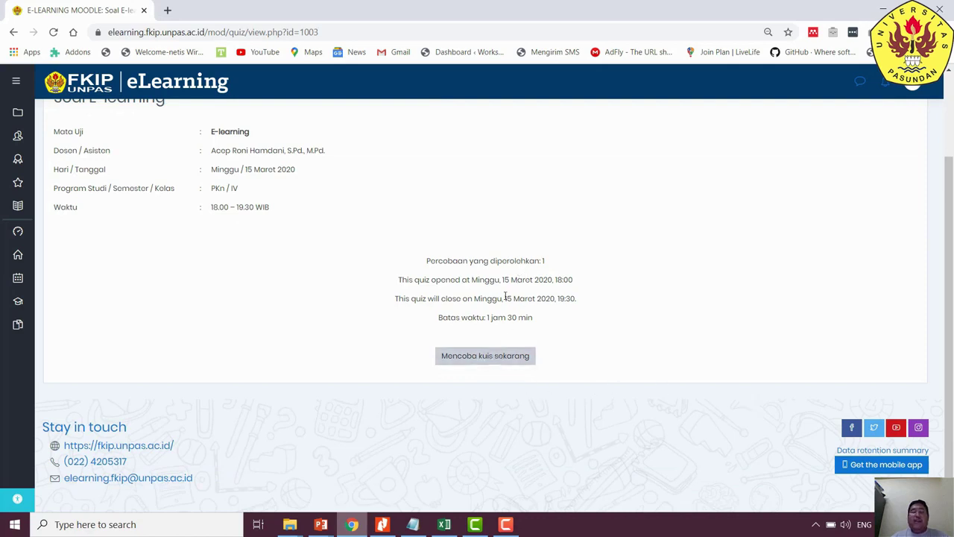
pyautogui.click(507, 361)
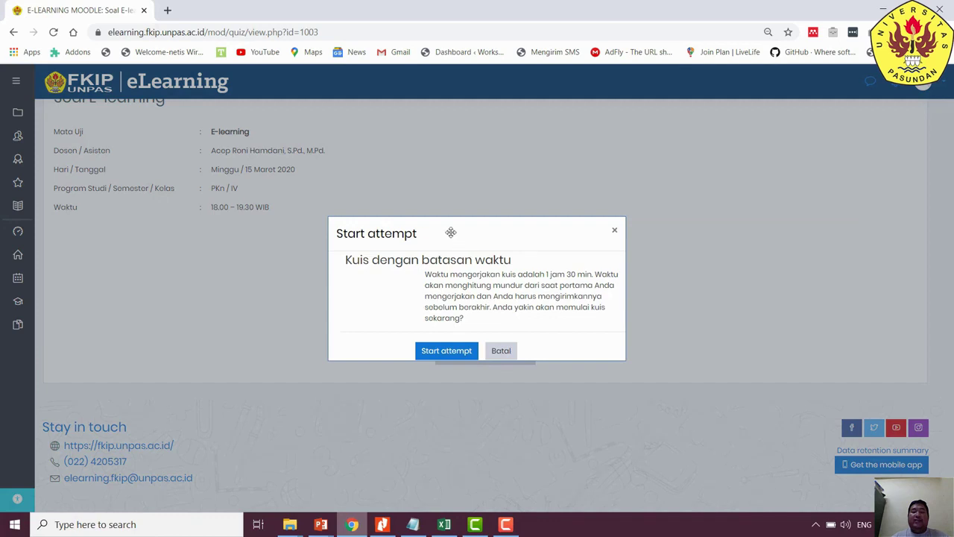
pyautogui.moveTo(452, 231); pyautogui.dragTo(437, 222)
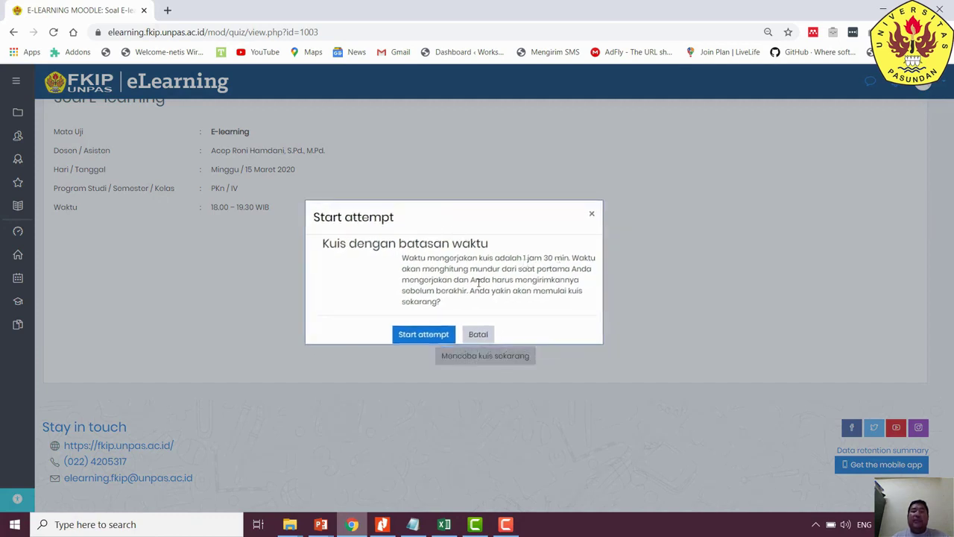
pyautogui.click(420, 337)
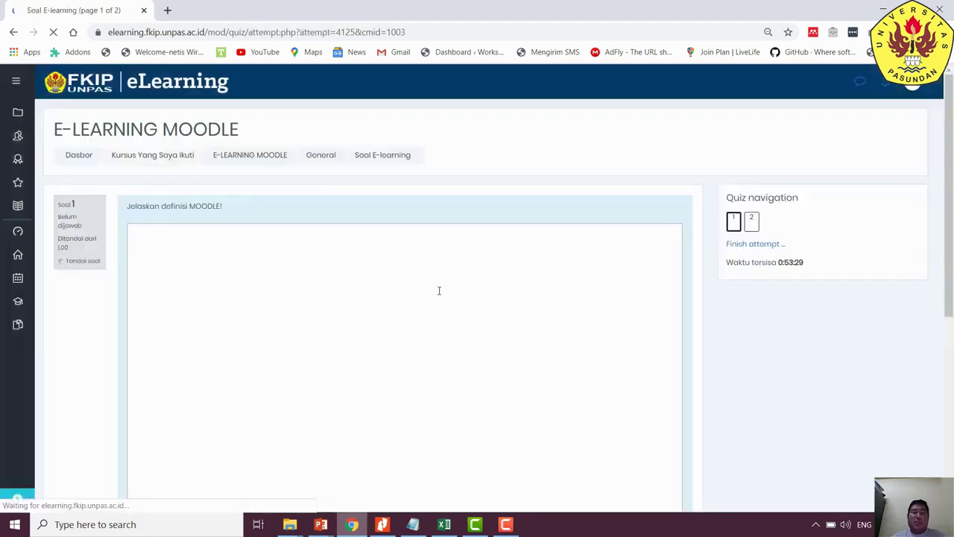
# Begin the answer to question 1 with "MOODLE adalah sebuah program yang dibuat oleh Martin dengan"
pyautogui.scroll(-1, 441, 288)
pyautogui.scroll(-1, 441, 288)
pyautogui.scroll(2, 368, 304)
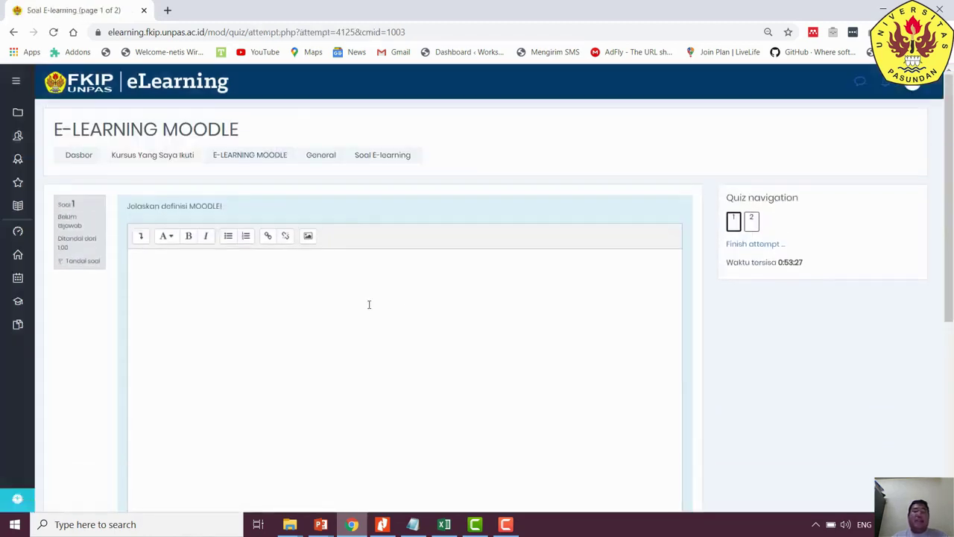
pyautogui.scroll(-5, 368, 304)
pyautogui.scroll(5, 368, 304)
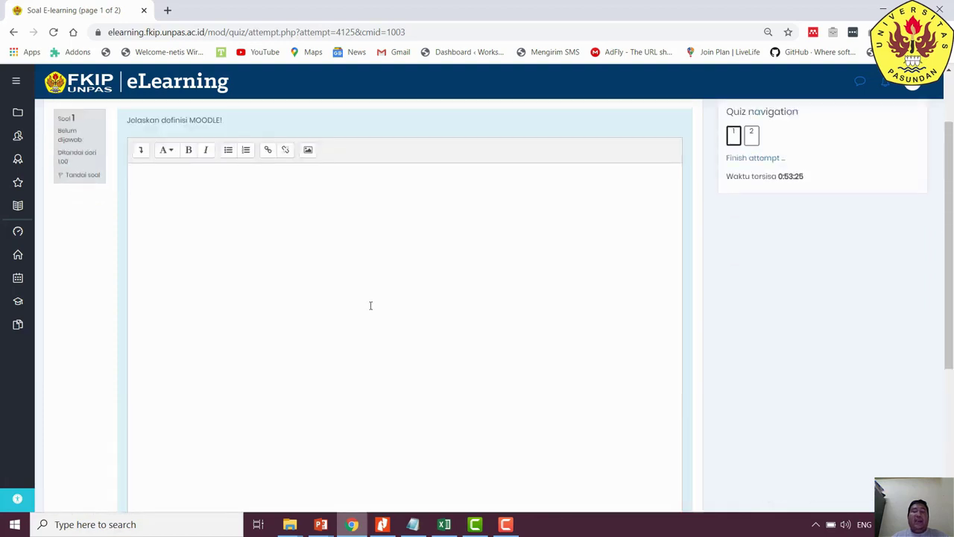
pyautogui.click(373, 306)
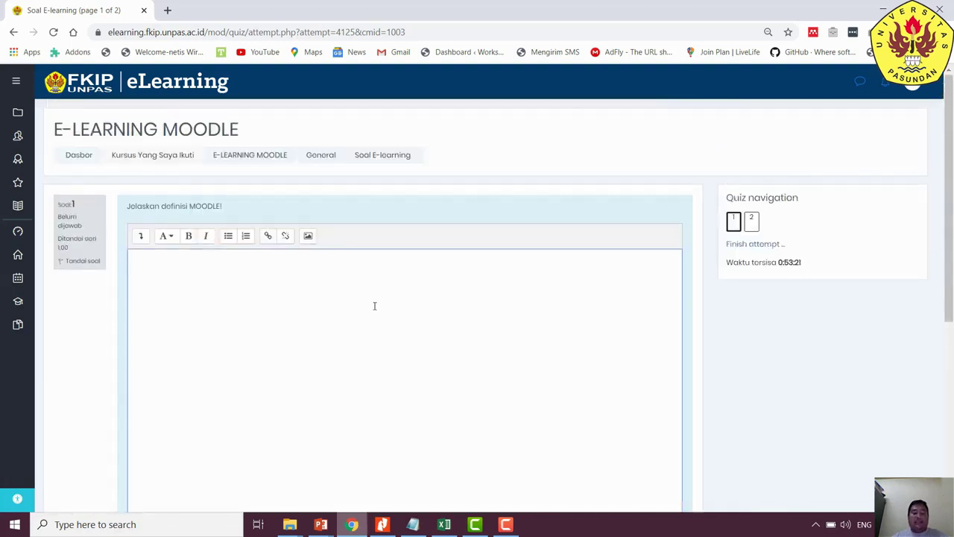
pyautogui.write('MOODLKE')
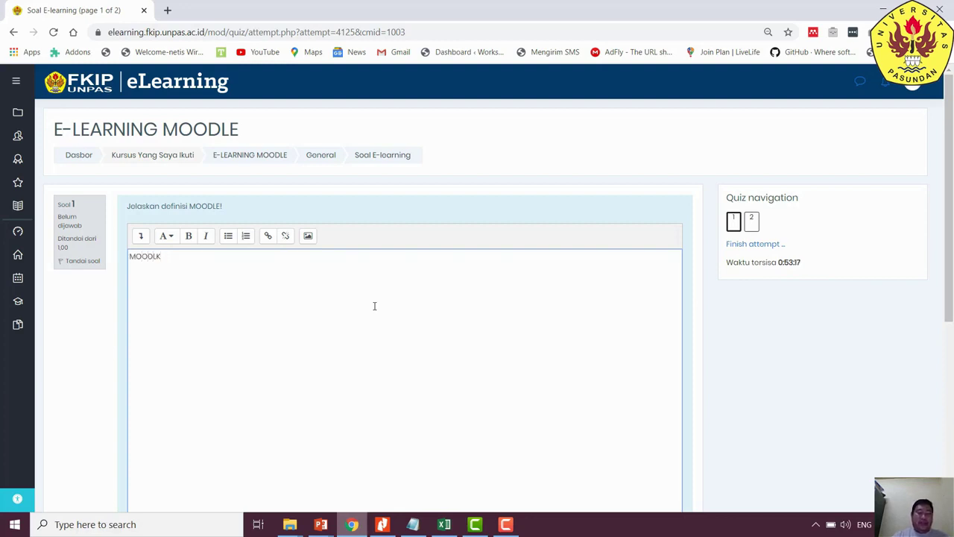
pyautogui.press('BackSpace')
pyautogui.write('E adal')
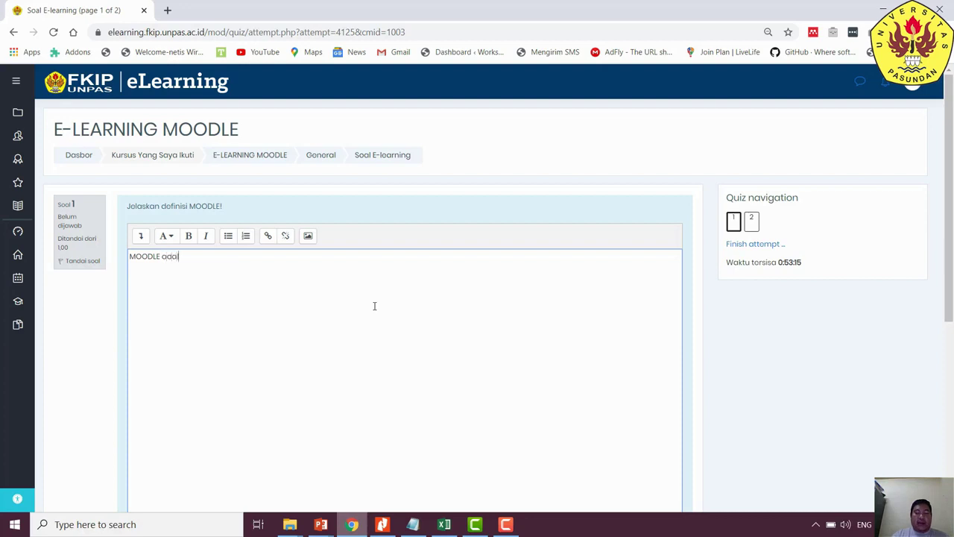
pyautogui.write('ah sebuah prram')
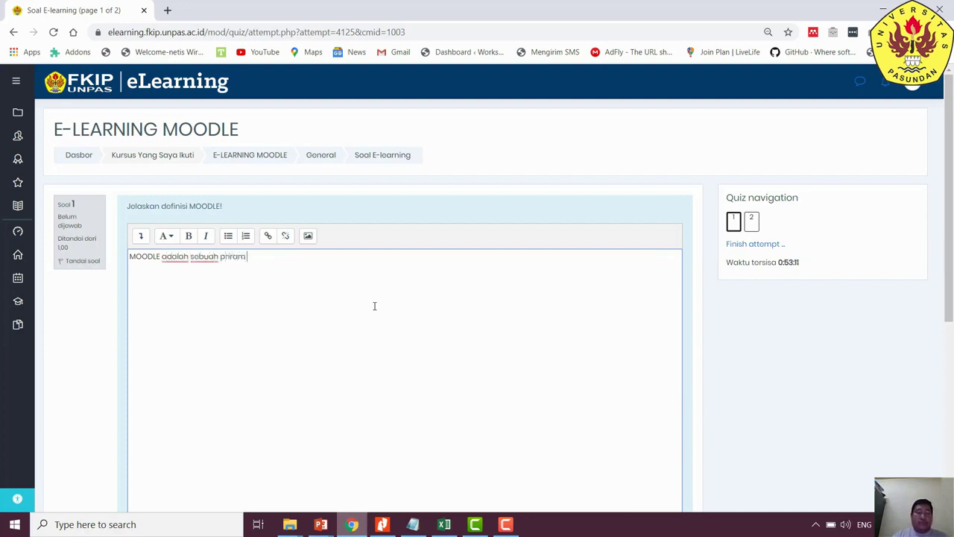
pyautogui.press('BackSpace')
pyautogui.press('BackSpace')
pyautogui.press('BackSpace')
pyautogui.write('ogram yang a')
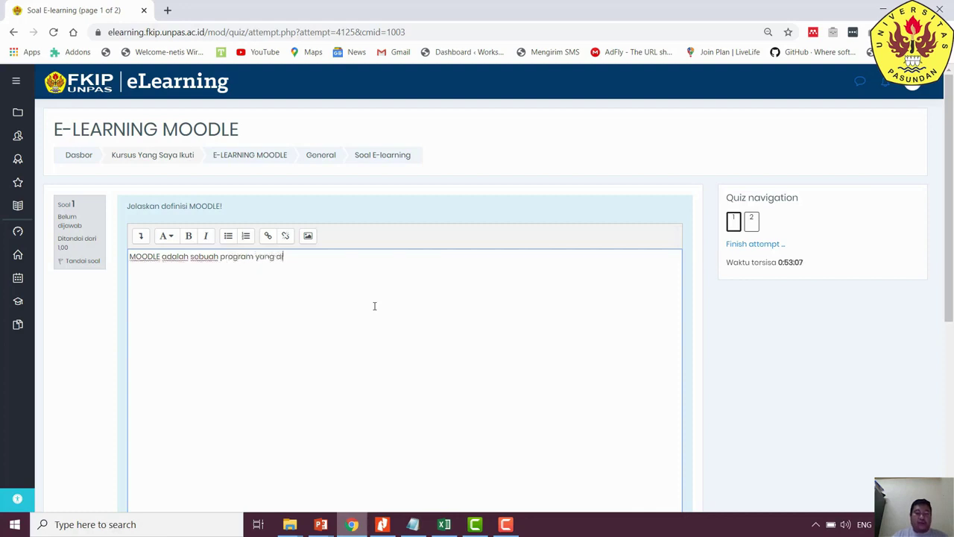
pyautogui.write('buat oleh Mar')
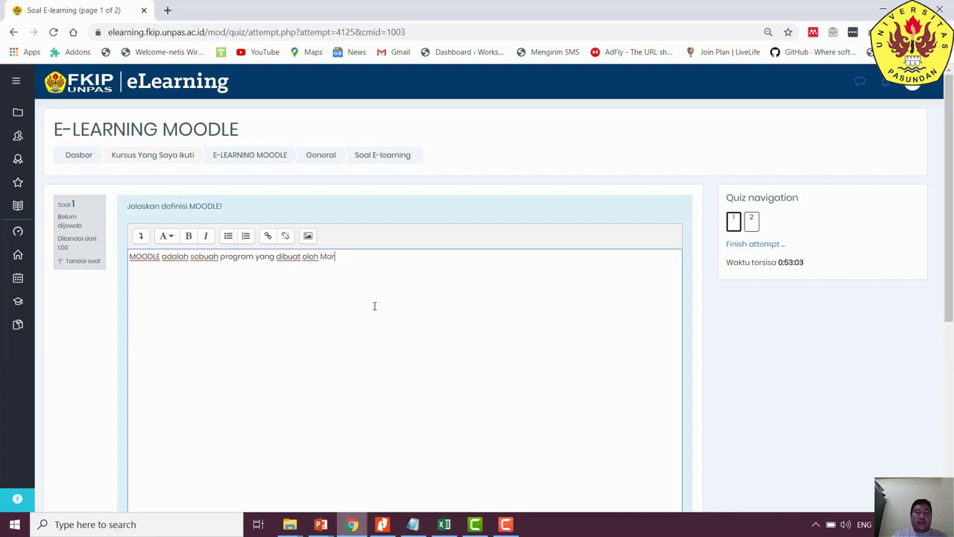
pyautogui.write('tin dengan ')
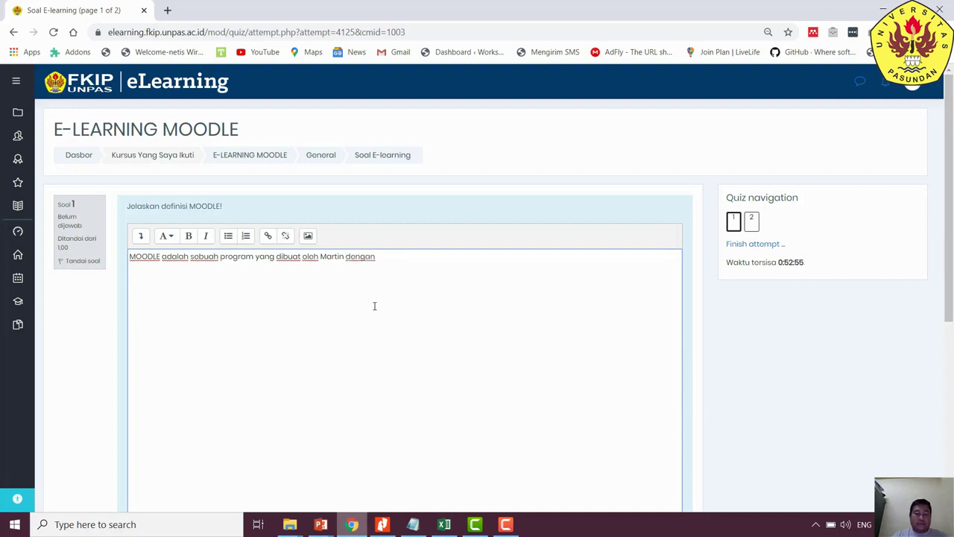
# Complete the first sentence of the question 1 answer with "beberapa pengembang dalam bentuk sistem terpadu."
pyautogui.write('beberapa devel')
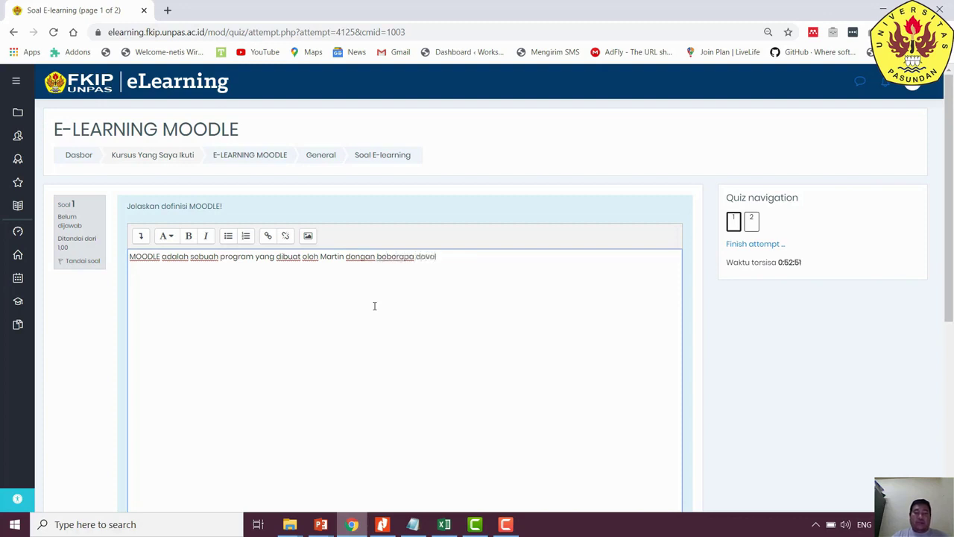
pyautogui.press('BackSpace')
pyautogui.press('BackSpace')
pyautogui.press('BackSpace')
pyautogui.press('BackSpace')
pyautogui.press('BackSpace')
pyautogui.write('pengembang dalam')
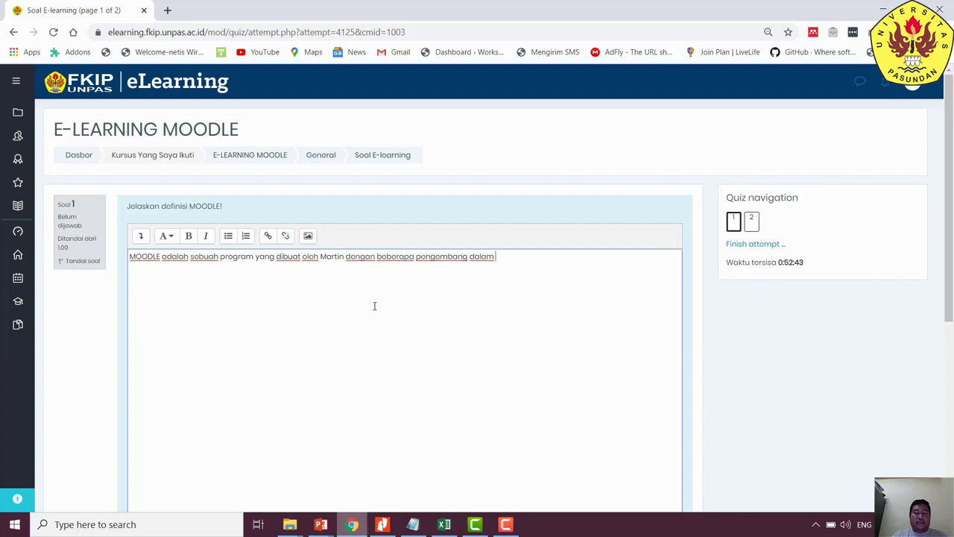
pyautogui.write(' bentuk sistem ')
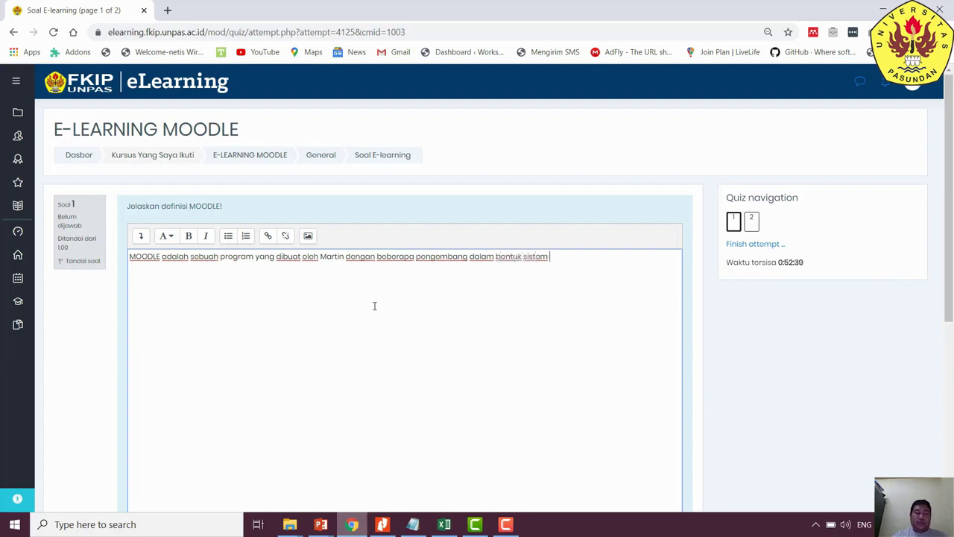
pyautogui.write('terpadu.')
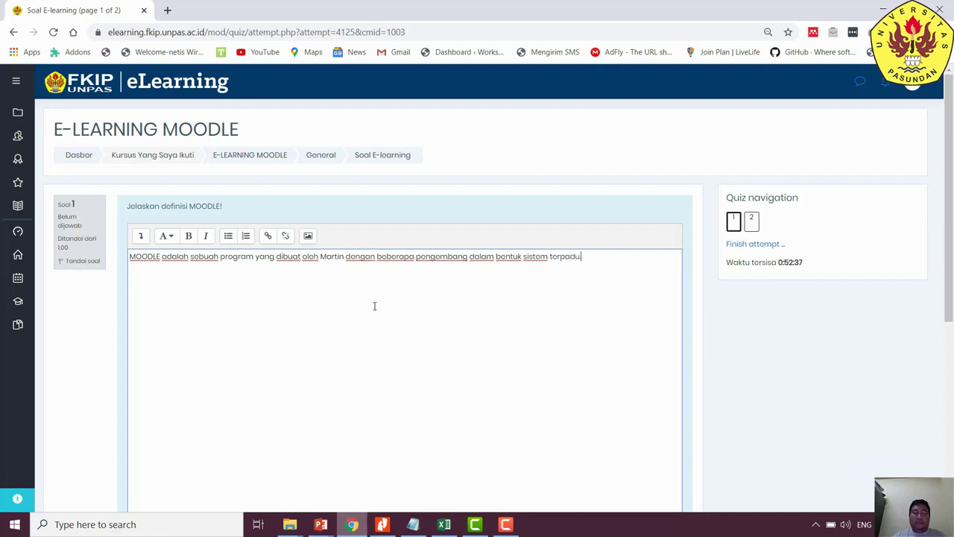
# Add a second sentence to the question 1 answer: "MOODLE merupakan kependekan dari Modular Object Oriented Dynaminc Environment."
pyautogui.write(' MOODLE ')
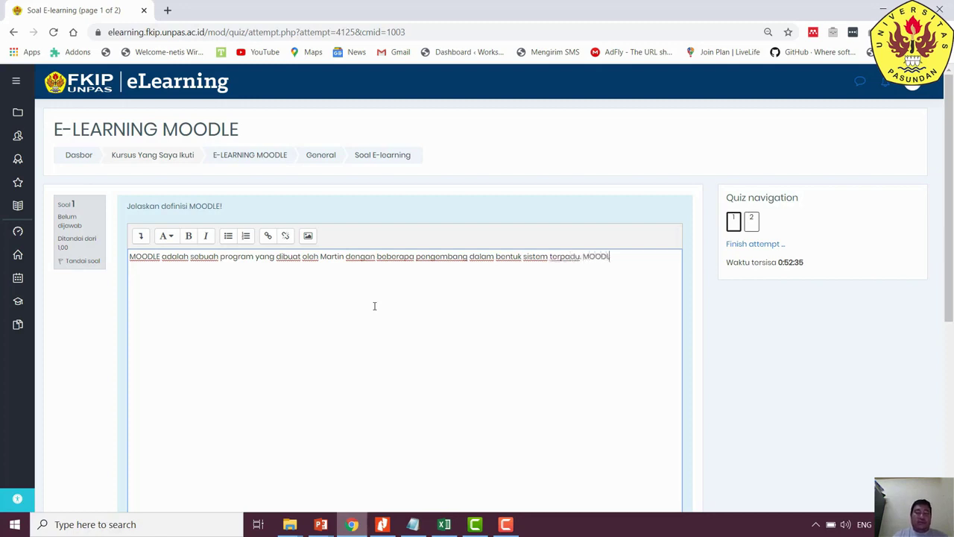
pyautogui.write('merupakan kopen')
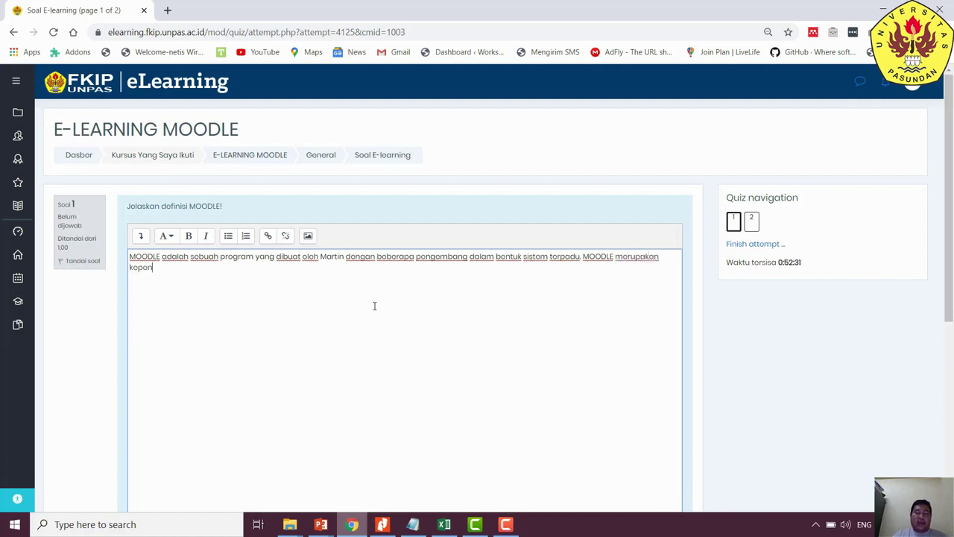
pyautogui.write('dekan dari Modu')
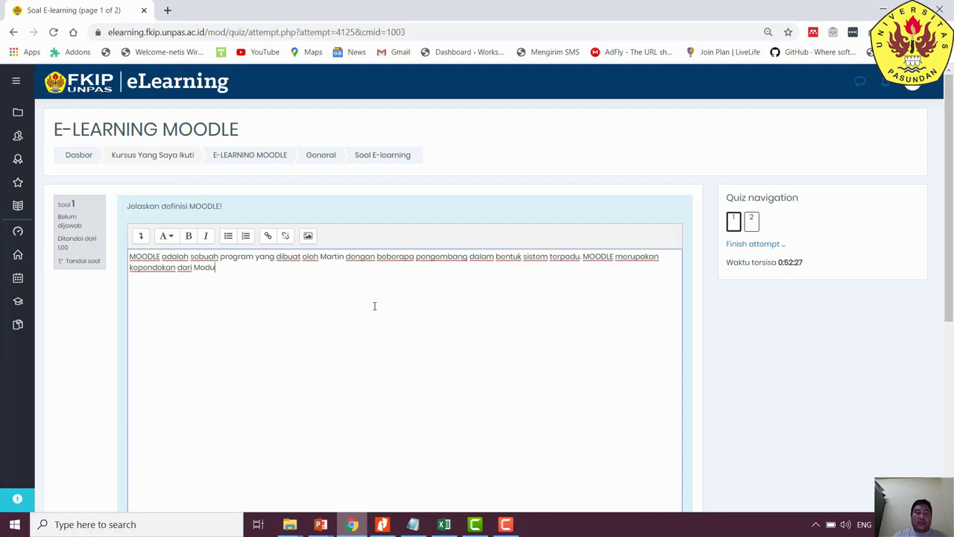
pyautogui.write('lar Object Oriented D')
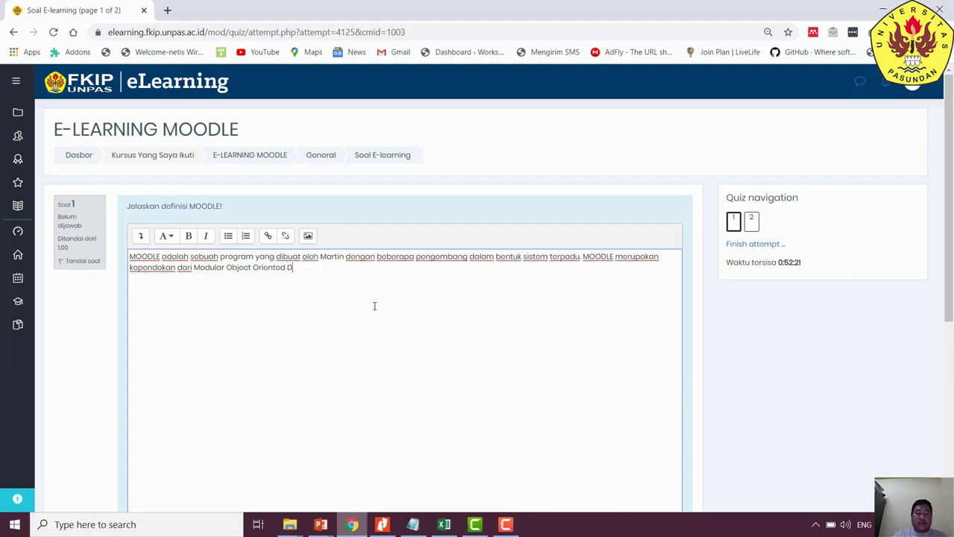
pyautogui.write('ynaminc Environment')
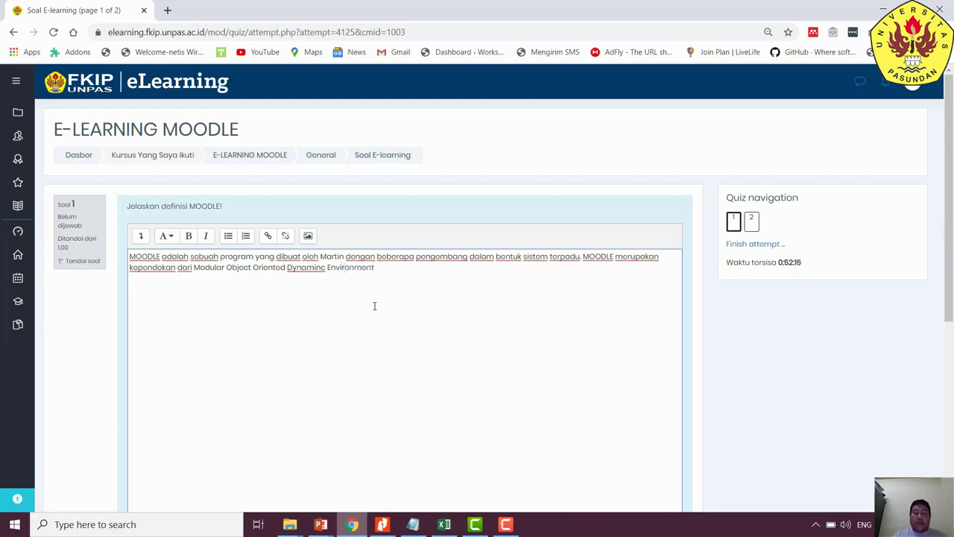
pyautogui.write('.')
pyautogui.scroll(-2, 411, 377)
pyautogui.scroll(2, 499, 334)
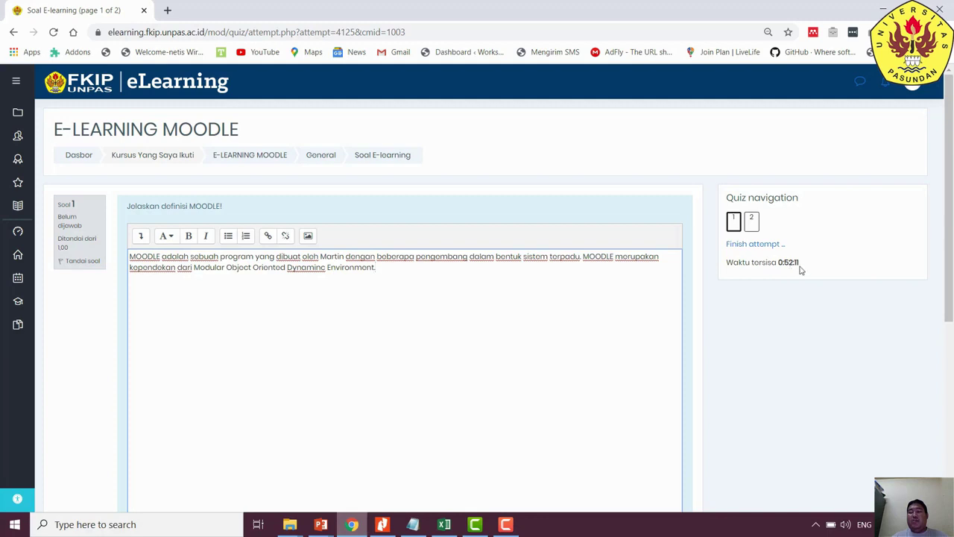
# Check over the finished question 1 answer and go on to question 2 on the next quiz page
pyautogui.scroll(-1, 776, 278)
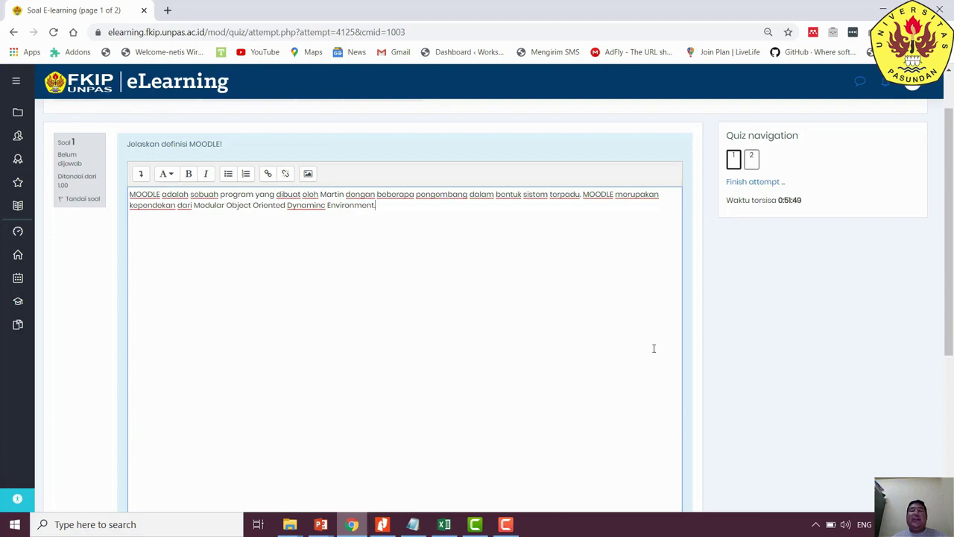
pyautogui.scroll(-1, 654, 348)
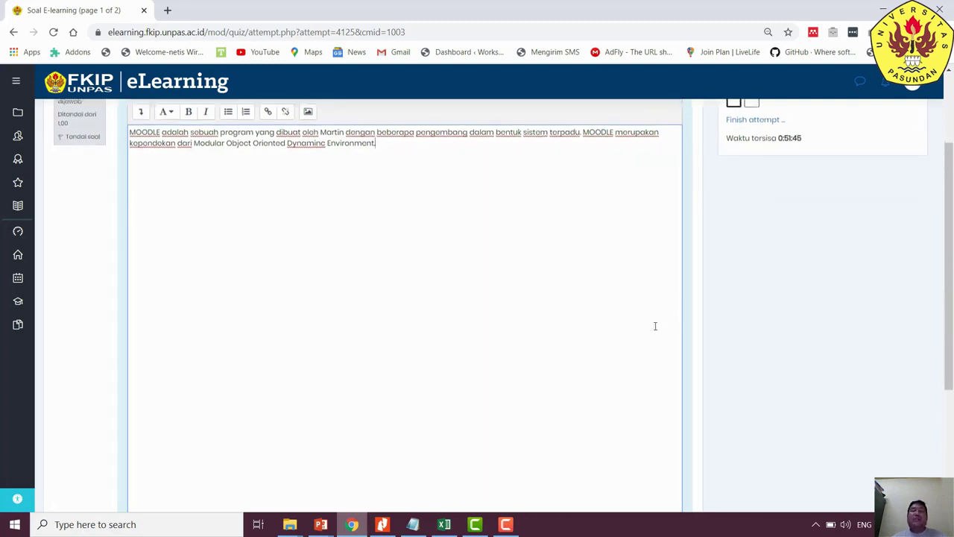
pyautogui.scroll(-3, 655, 326)
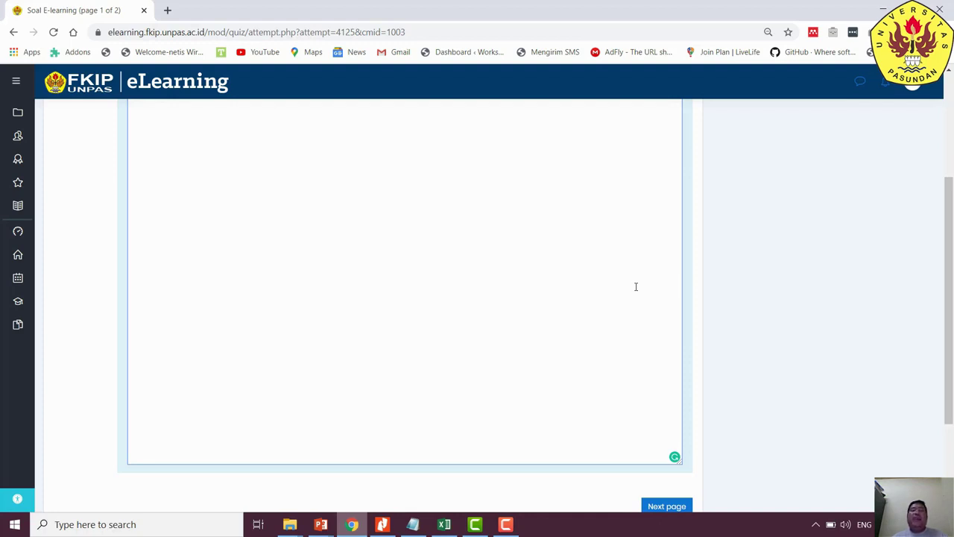
pyautogui.write('MOODLE adalah sebuah program yang dibuat oleh Martin dengan beberapa pengembang dalam bentuk sistem terpadu. MOODLE merupakan kependekan dari Modular Object Oriented Dynaminc Environment.')
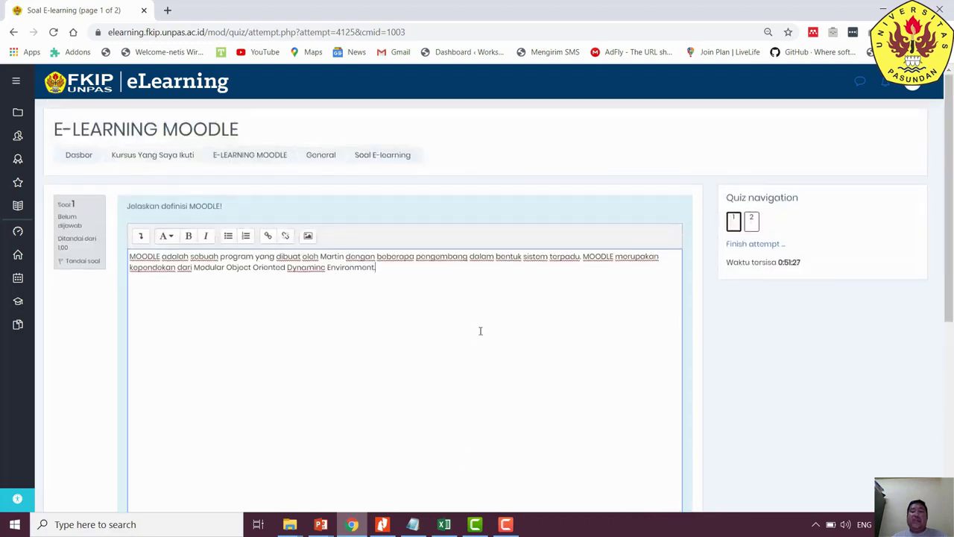
pyautogui.scroll(-5, 480, 330)
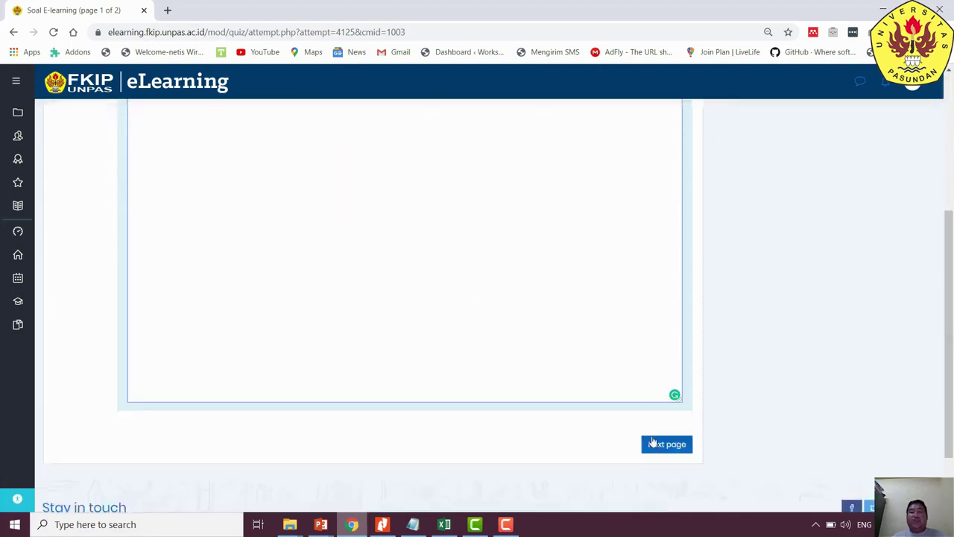
pyautogui.scroll(5, 552, 294)
pyautogui.scroll(-5, 620, 281)
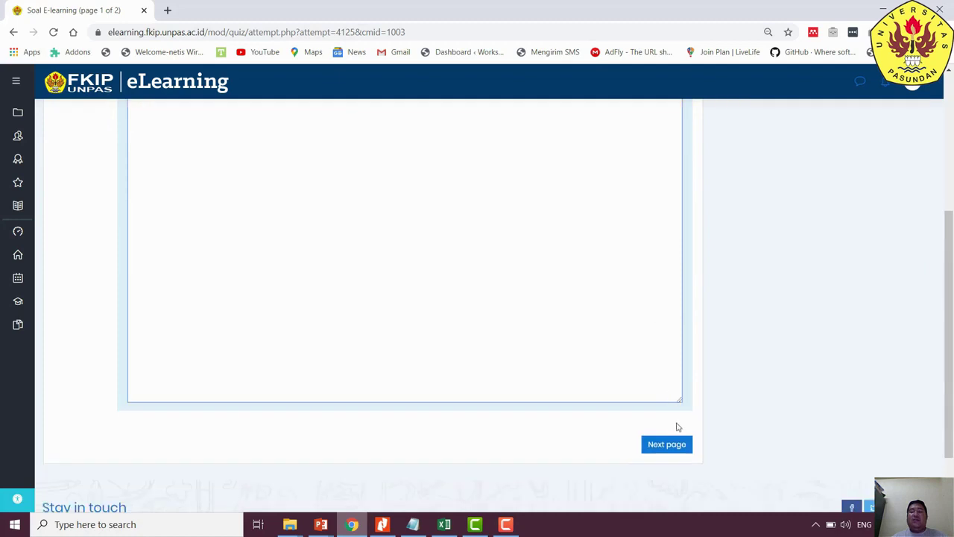
pyautogui.click(666, 446)
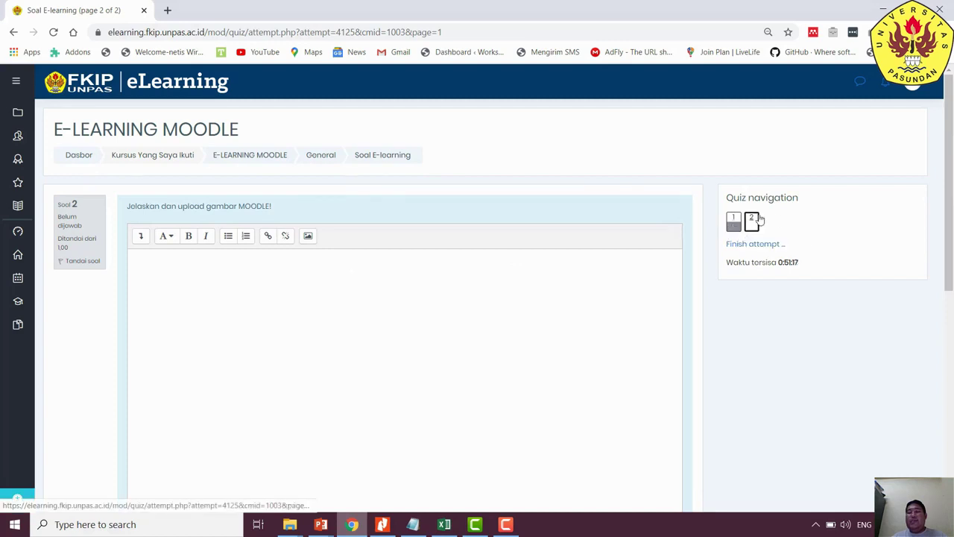
# Answer question 2 with the text "MOODLE adalah salah satu sistem pembelajaran berbasis online."
pyautogui.scroll(-5, 358, 392)
pyautogui.scroll(5, 336, 392)
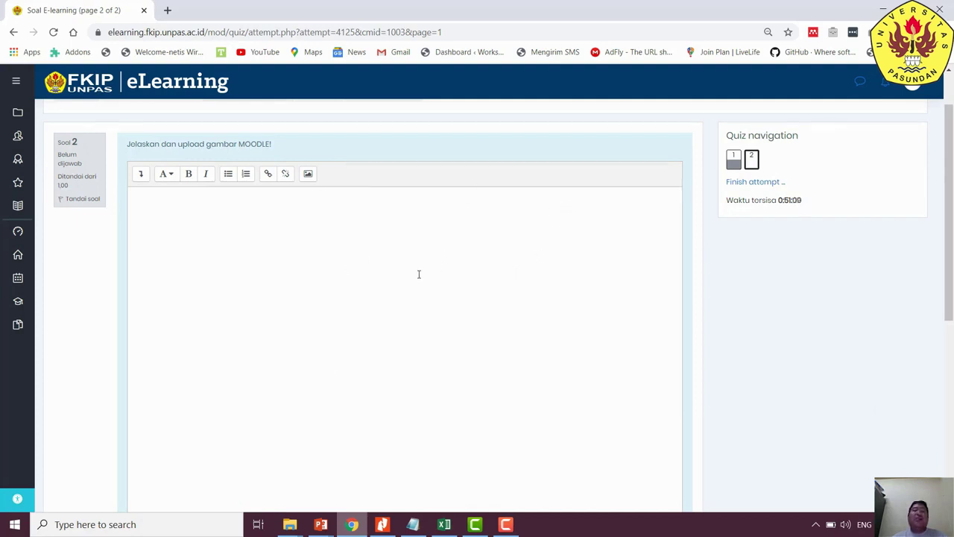
pyautogui.scroll(-1, 301, 255)
pyautogui.click(299, 252)
pyautogui.scroll(2, 299, 253)
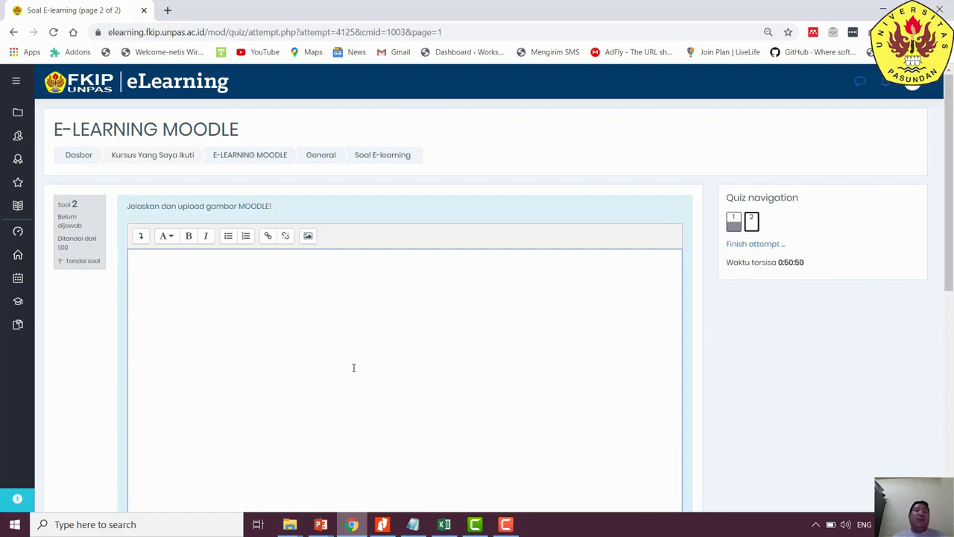
pyautogui.write('MOOD')
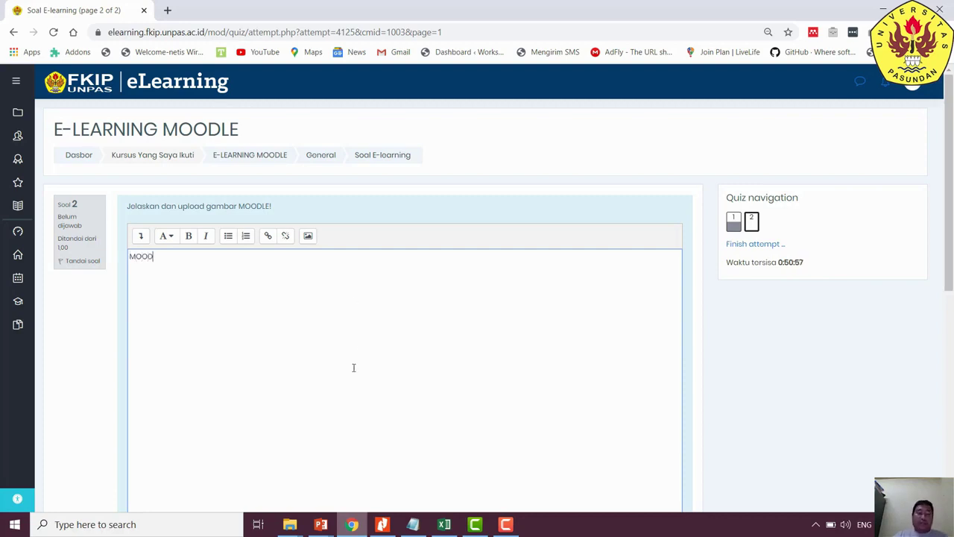
pyautogui.write('LE adalah ')
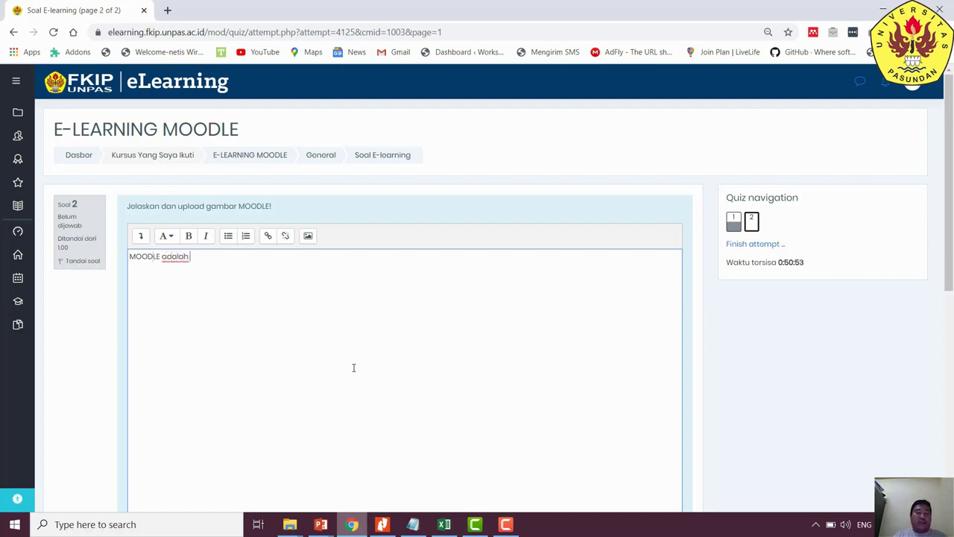
pyautogui.write('salah s')
pyautogui.write('atu')
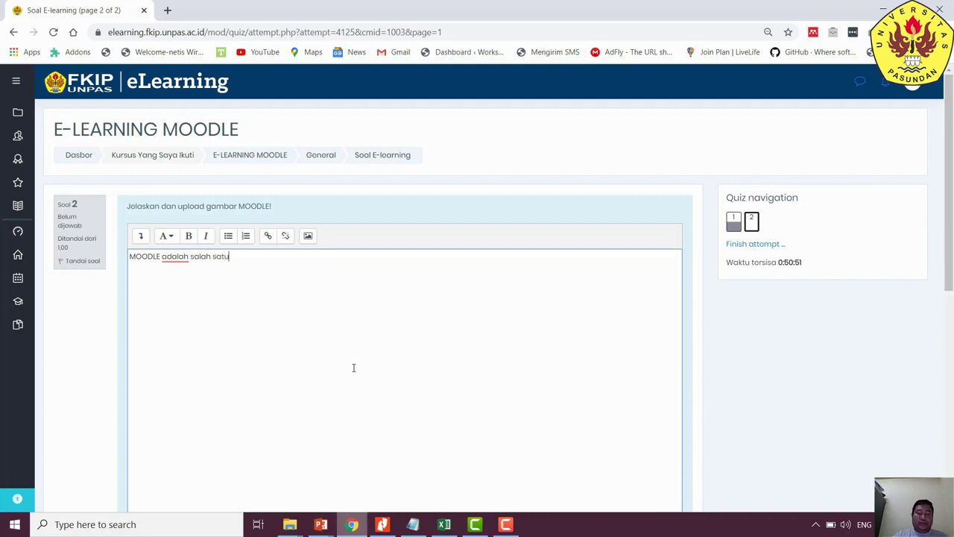
pyautogui.write(' sistem pe')
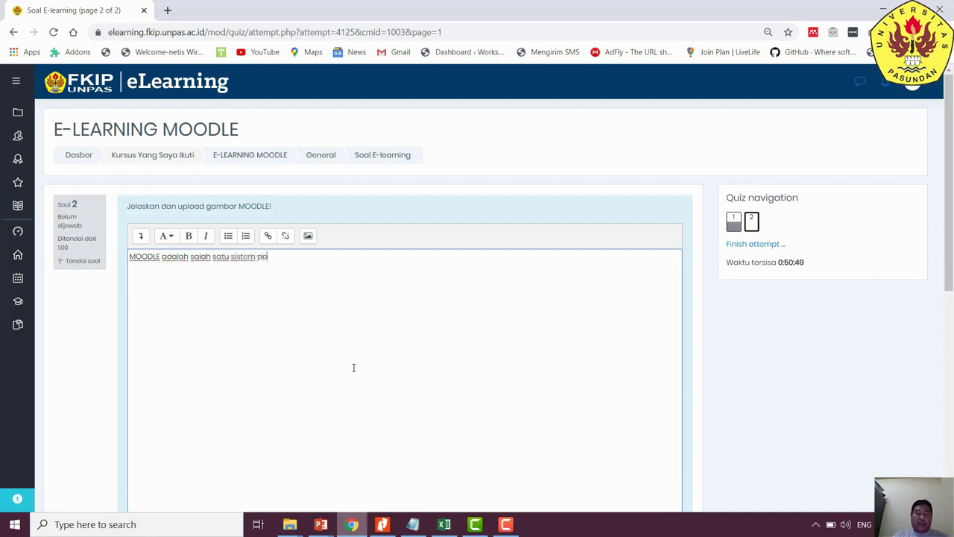
pyautogui.write('mbelajaran be')
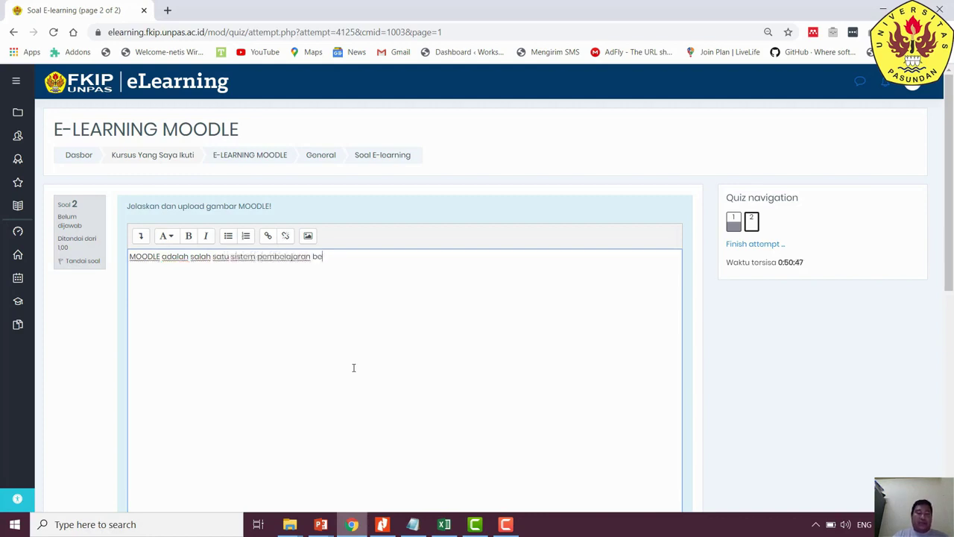
pyautogui.write('rbasis online.')
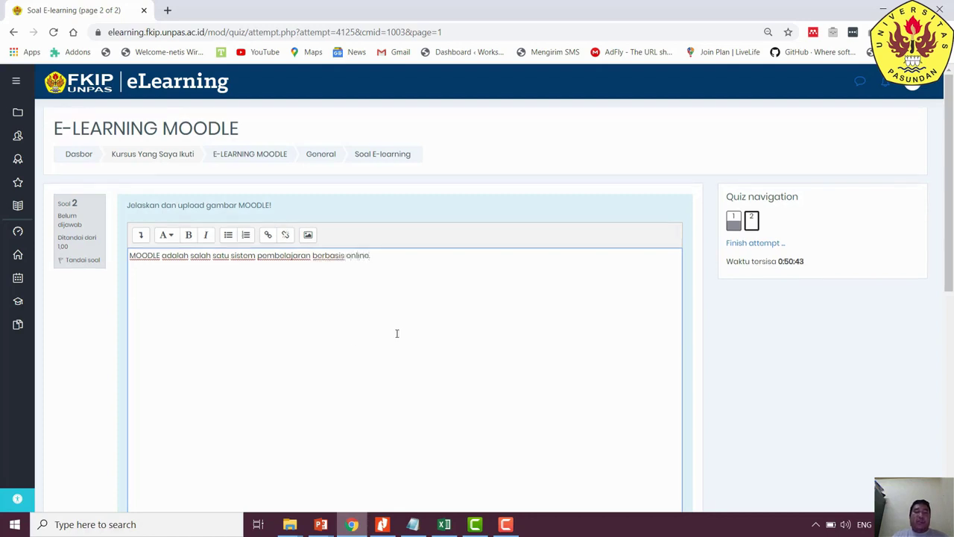
# Attach the first image from the Desktop's Soal folder to the question 2 answer as an uploaded file
pyautogui.scroll(-5, 395, 333)
pyautogui.click(399, 295)
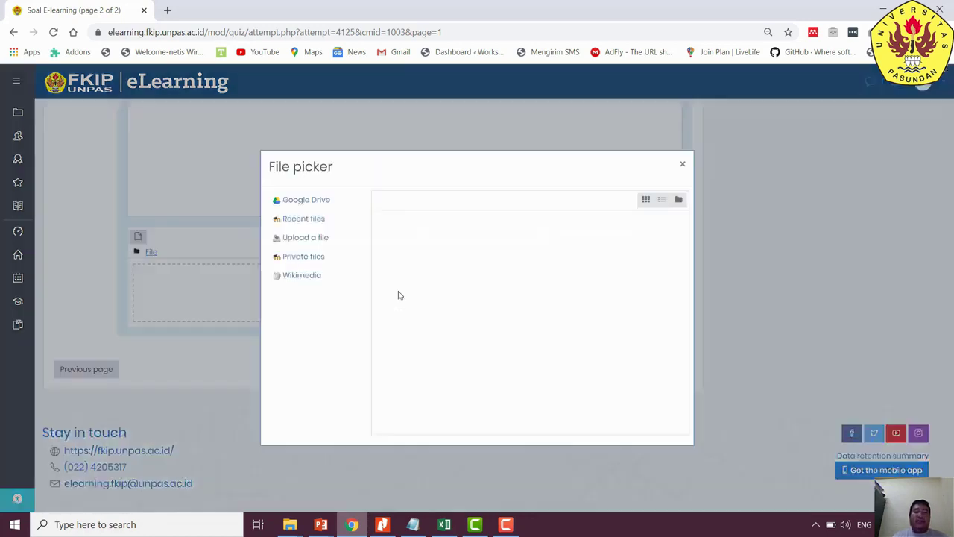
pyautogui.click(317, 237)
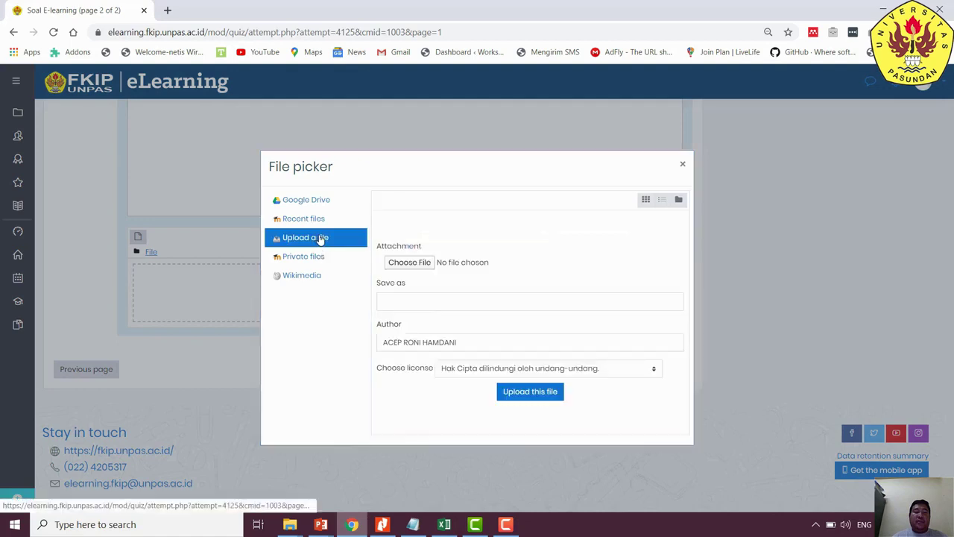
pyautogui.click(409, 263)
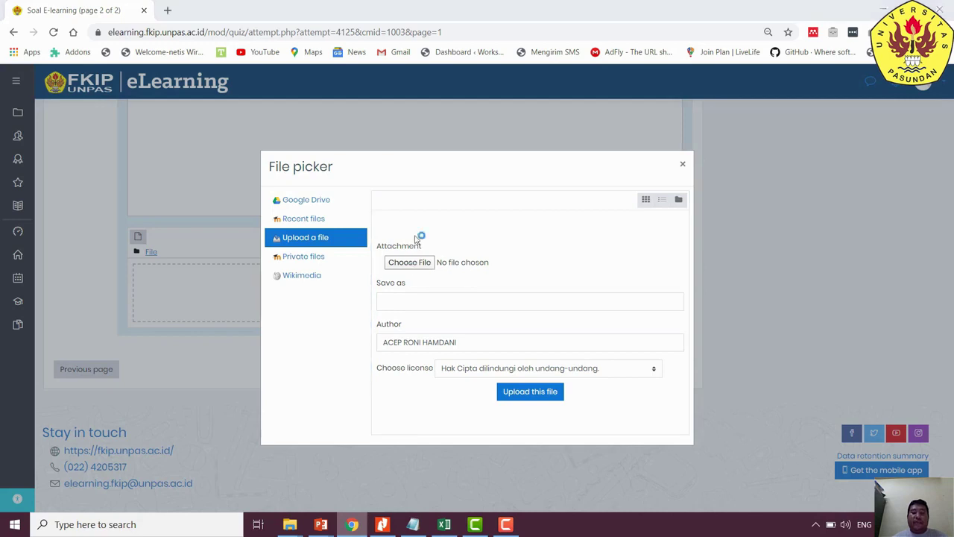
pyautogui.doubleClick(450, 196)
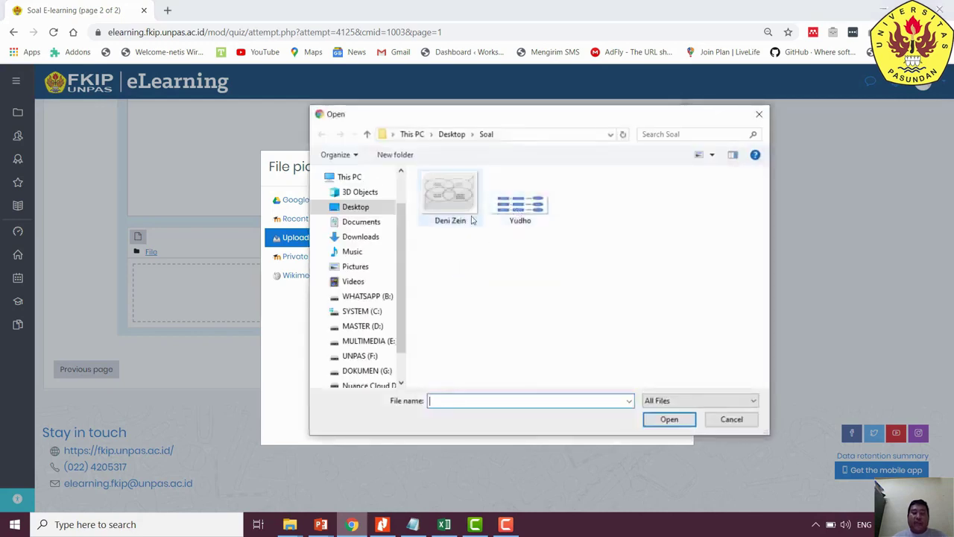
pyautogui.click(522, 390)
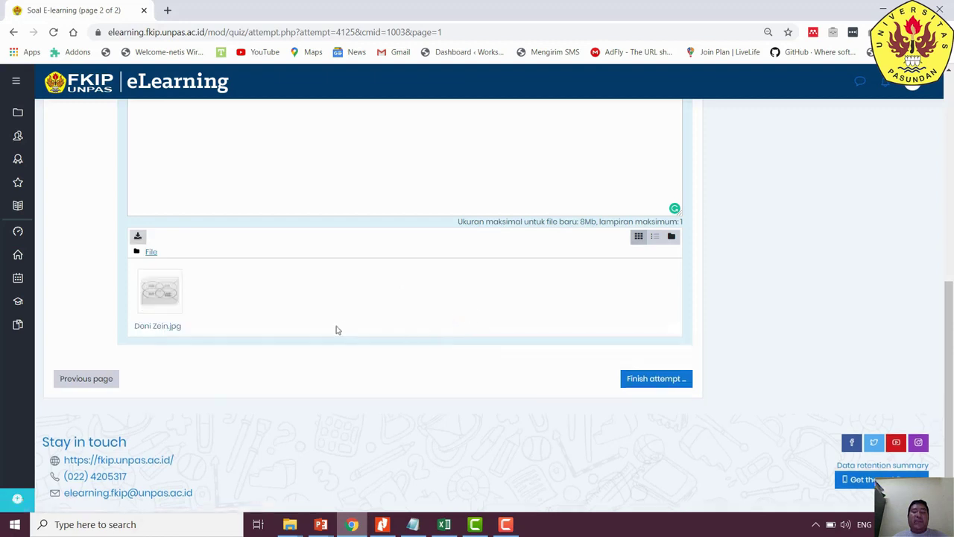
# Finish the quiz attempt and submit all answers, confirming the final submission
pyautogui.scroll(1, 339, 330)
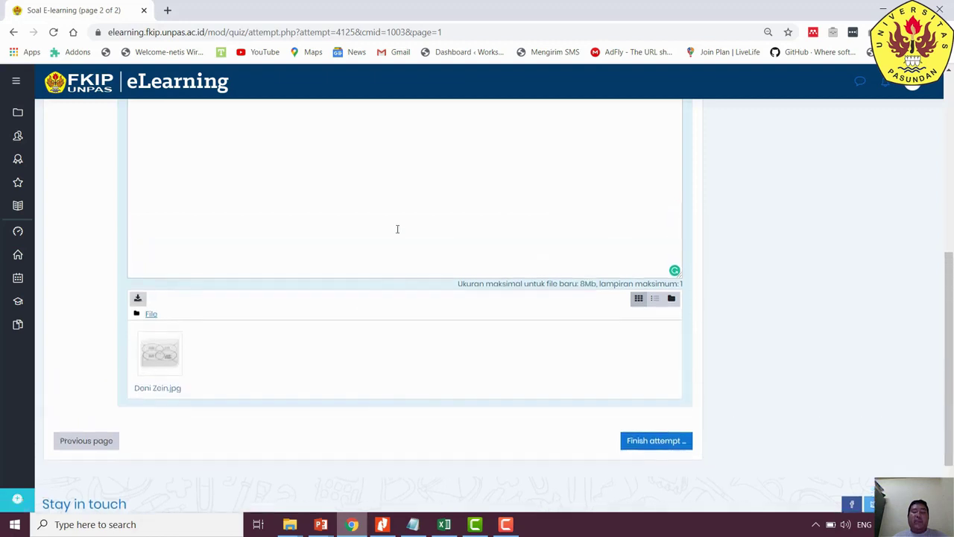
pyautogui.click(661, 442)
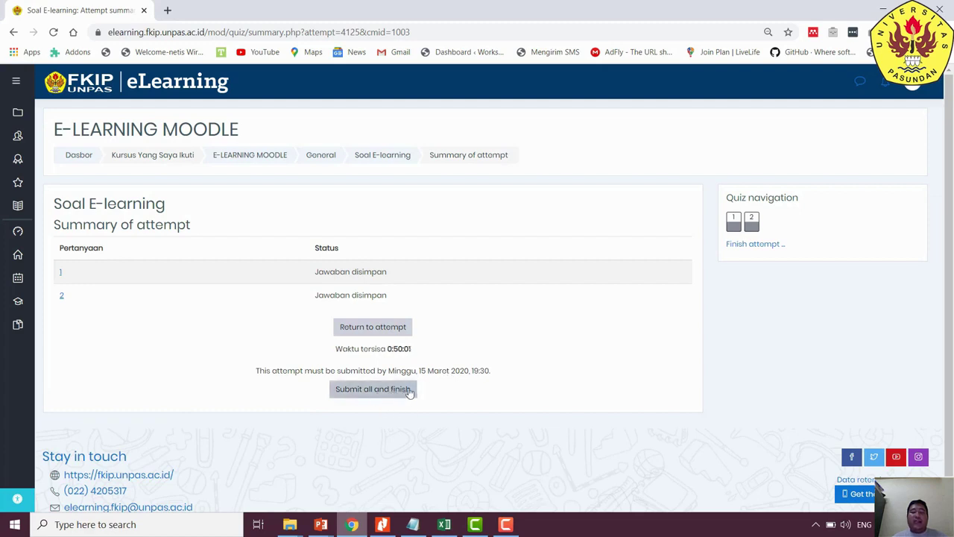
pyautogui.scroll(-1, 448, 380)
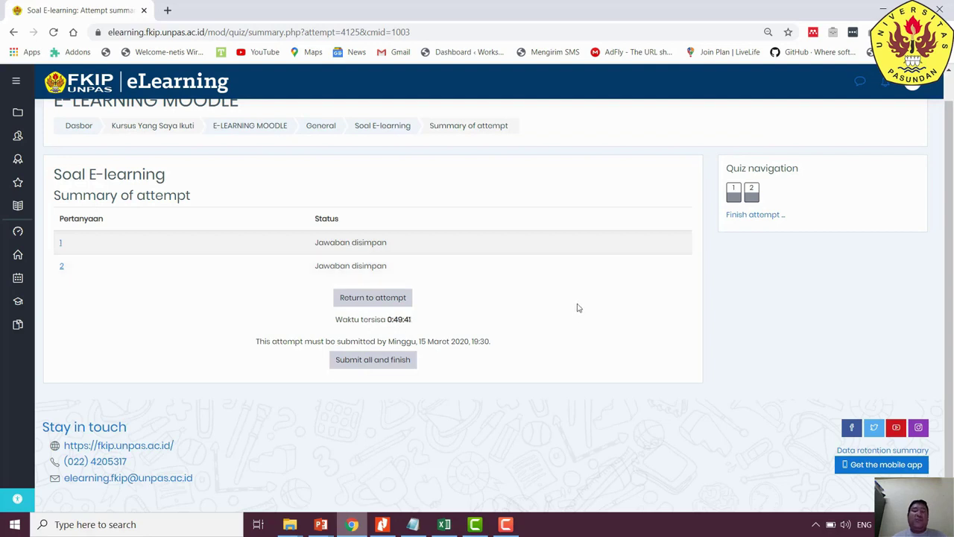
pyautogui.click(405, 361)
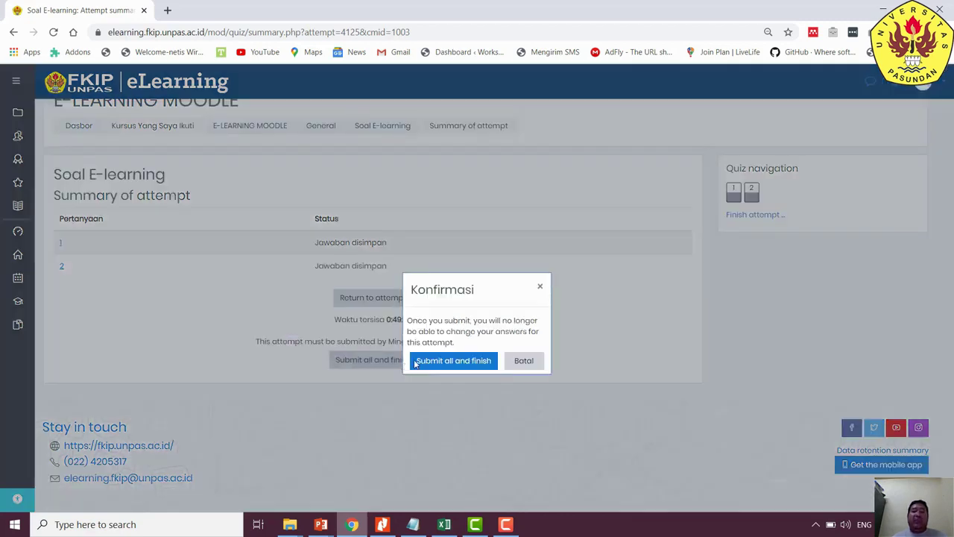
pyautogui.click(470, 363)
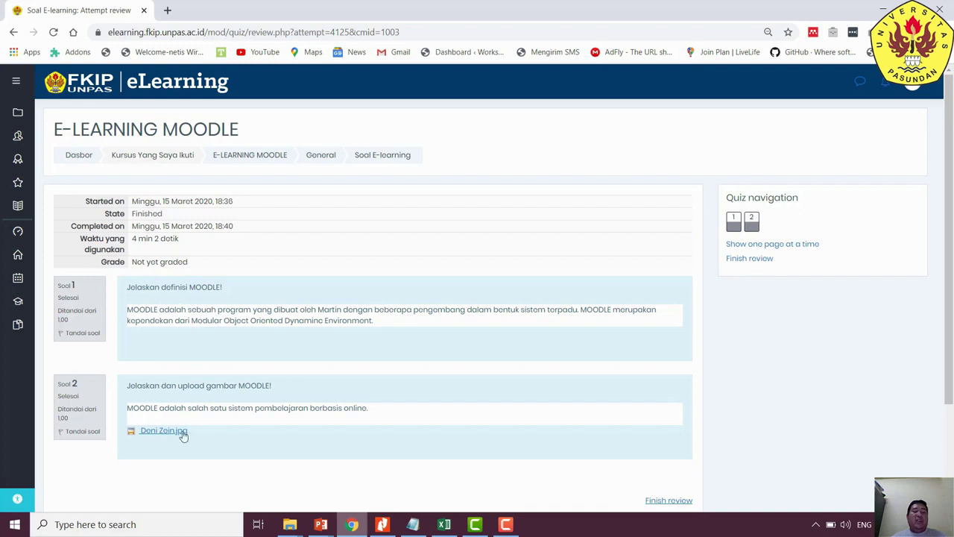
# Finish the review of the submitted answers and examine the quiz details and summary of previous attempts
pyautogui.scroll(-3, 336, 407)
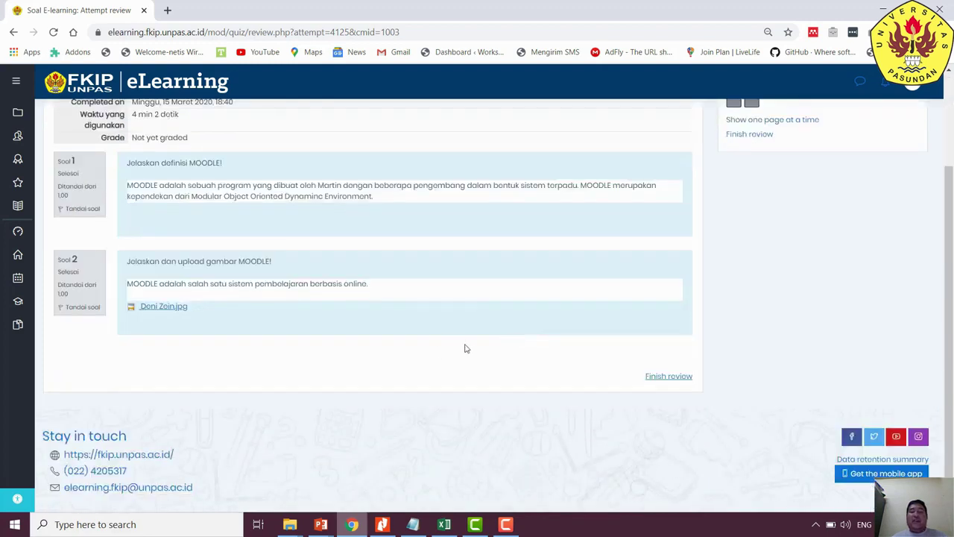
pyautogui.click(661, 379)
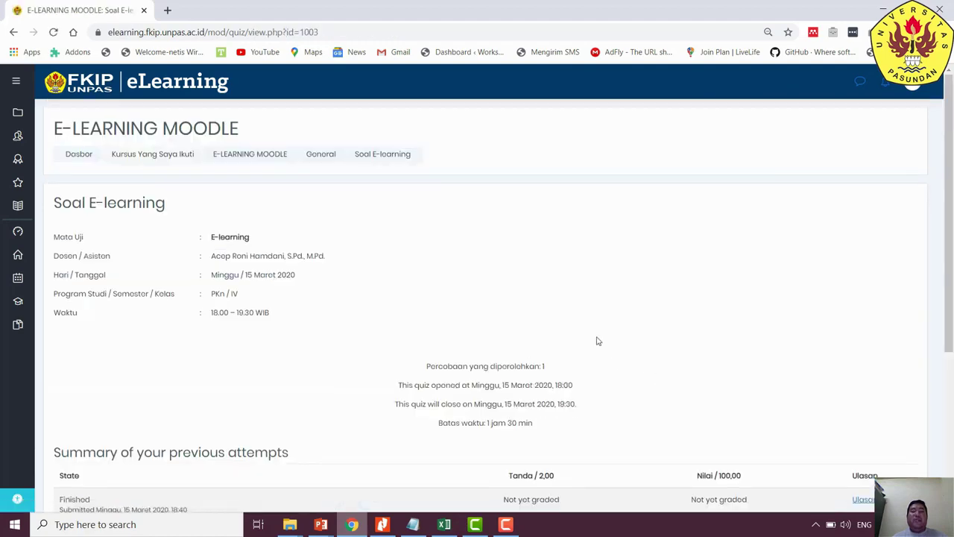
pyautogui.scroll(-1, 597, 341)
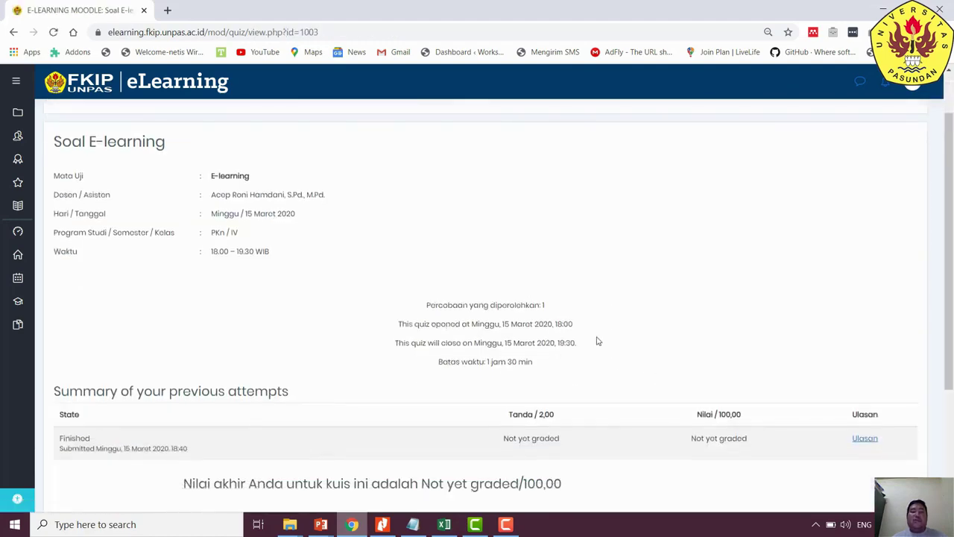
pyautogui.scroll(-2, 596, 341)
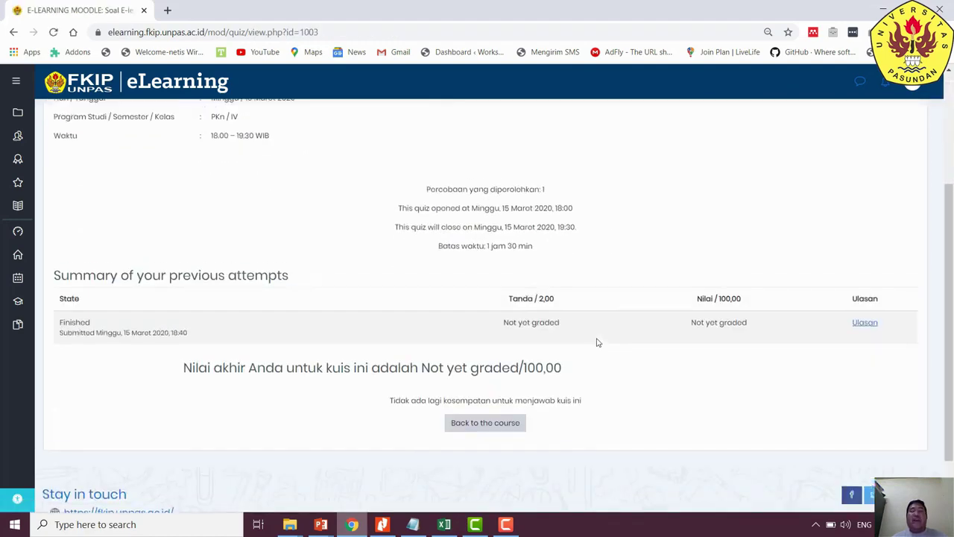
pyautogui.scroll(3, 596, 342)
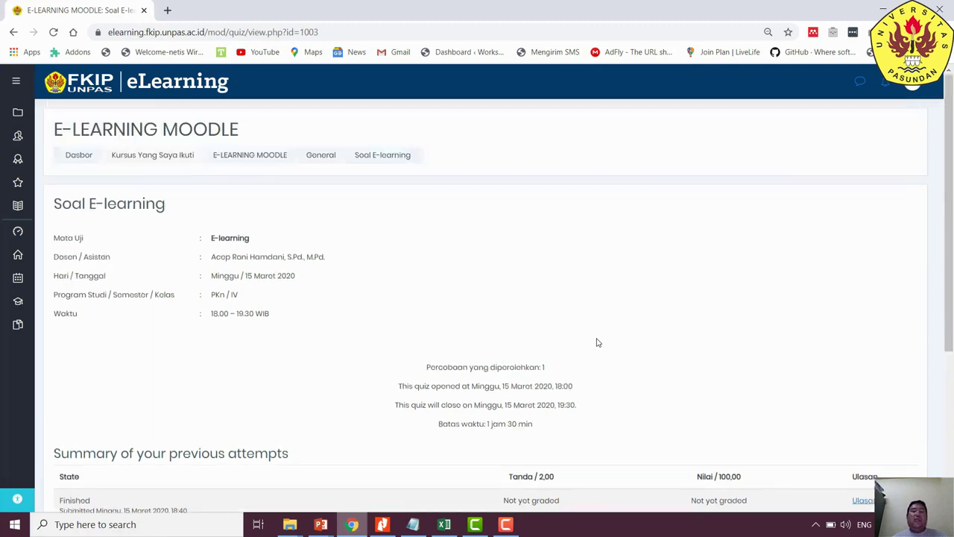
pyautogui.scroll(-2, 599, 321)
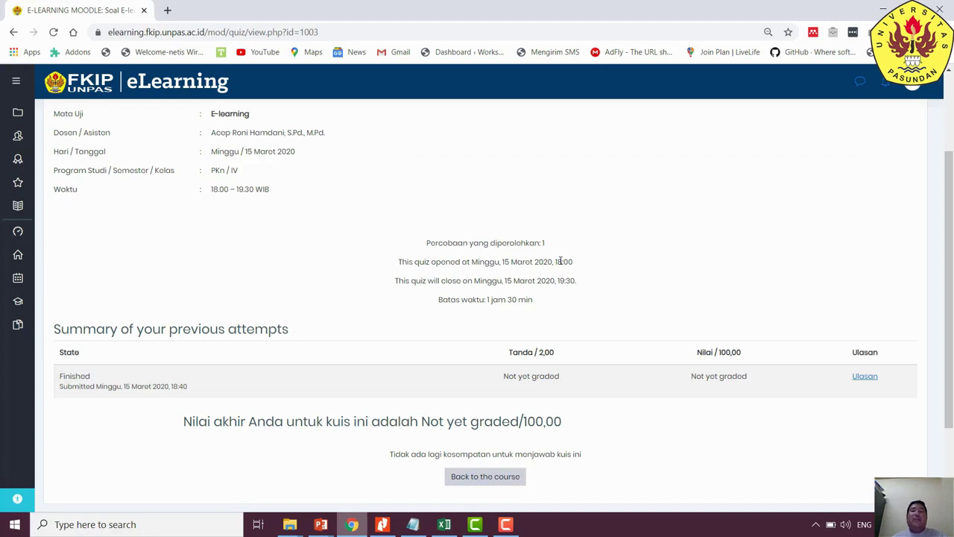
pyautogui.scroll(1, 594, 252)
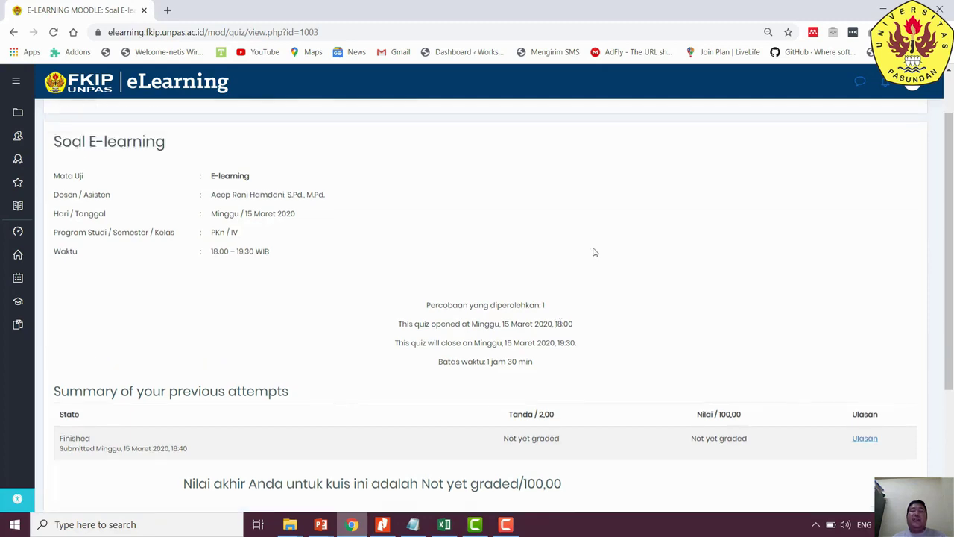